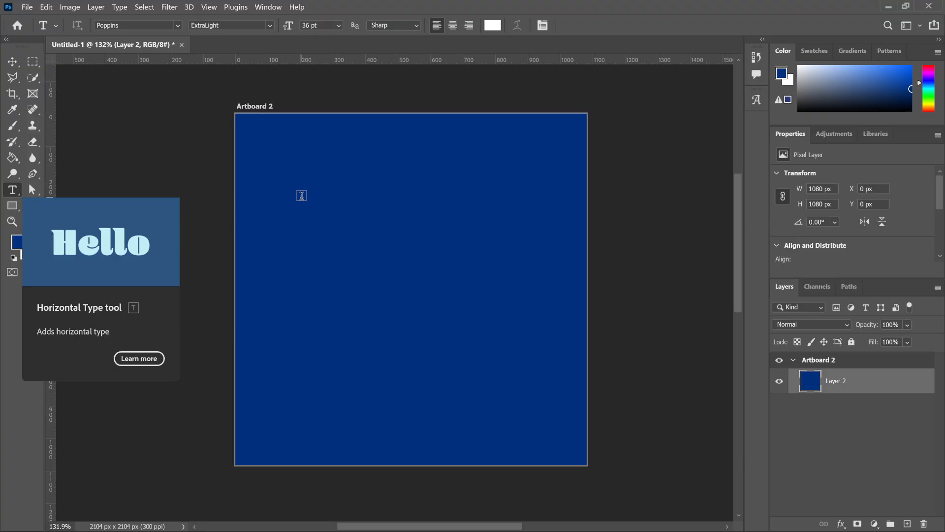
Add a Lorem Ipsum point text in the upper part of the blue artboard.
{"action": "left_click", "coordinate": [302, 196]}
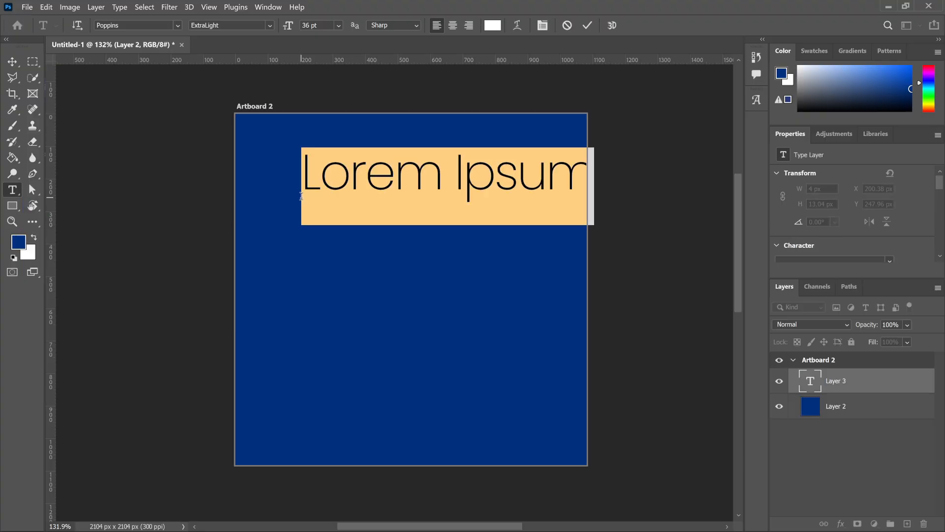
{"action": "left_click", "coordinate": [588, 26]}
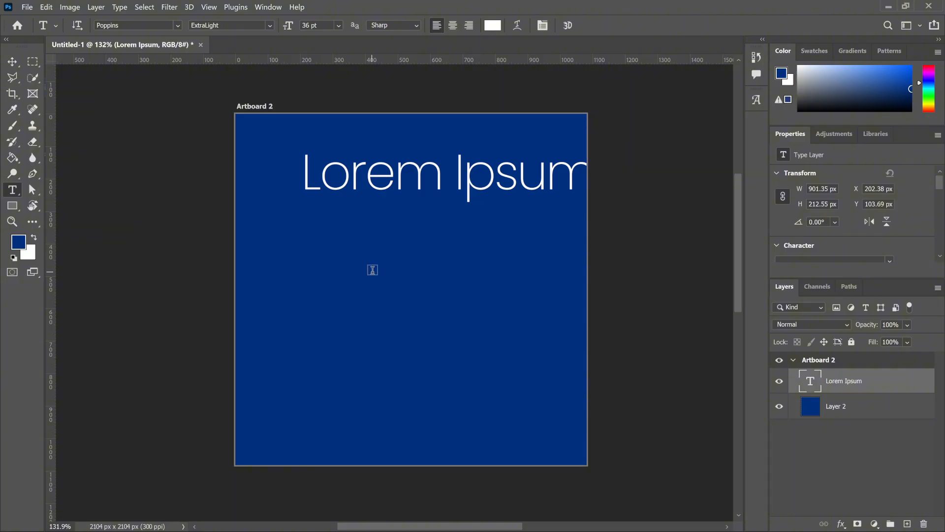
Try placing a second Lorem Ipsum text outside the artboard, and delete that text layer.
{"action": "left_click", "coordinate": [646, 222]}
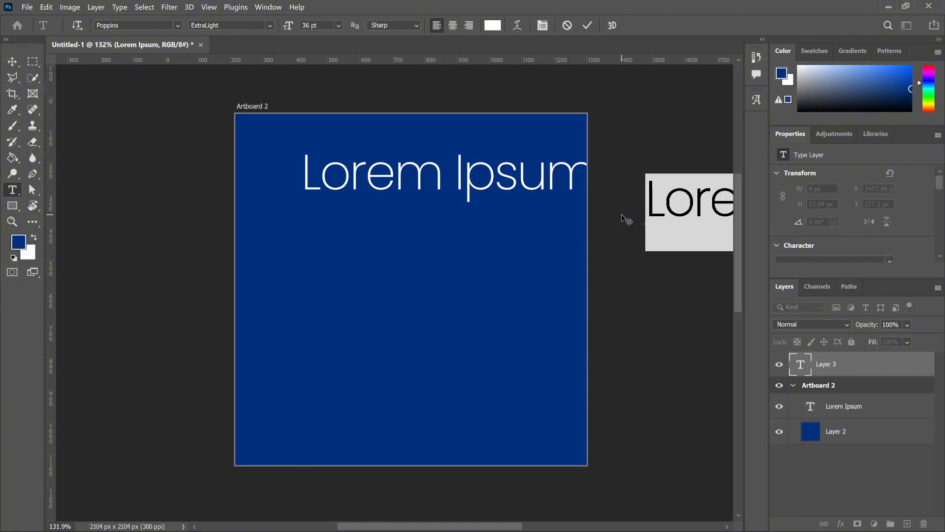
{"action": "left_click", "coordinate": [586, 28]}
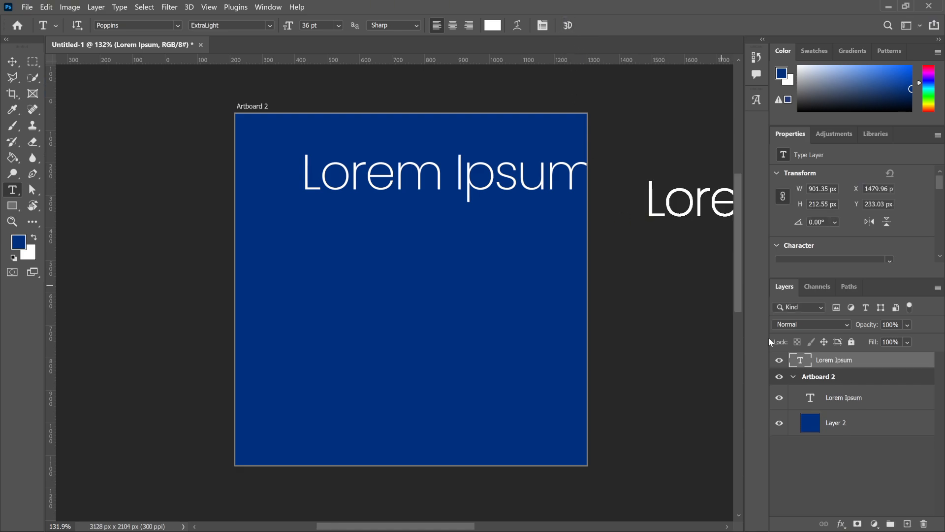
{"action": "key", "text": "Delete"}
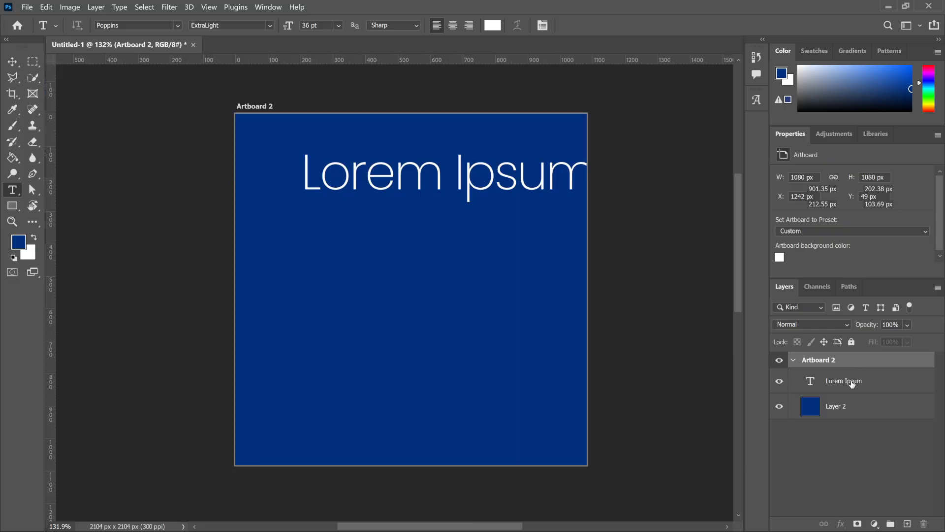
Browse the available font families and preview several of them on the Lorem Ipsum text without applying one.
{"action": "left_click", "coordinate": [852, 383]}
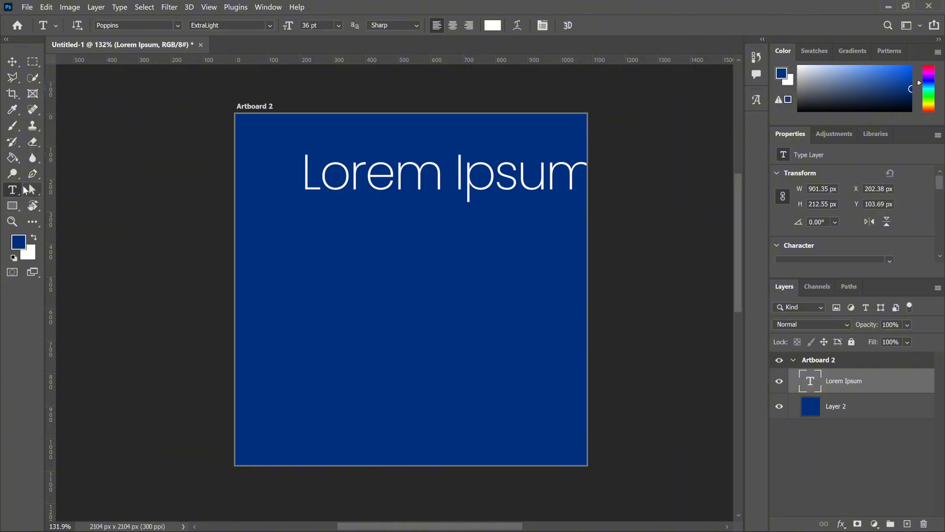
{"action": "left_click", "coordinate": [179, 25]}
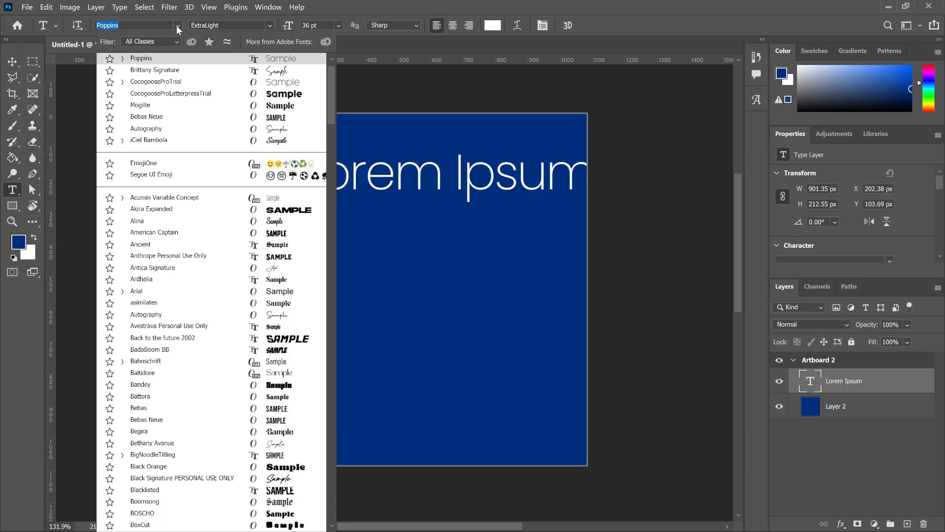
{"action": "key", "text": "Down"}
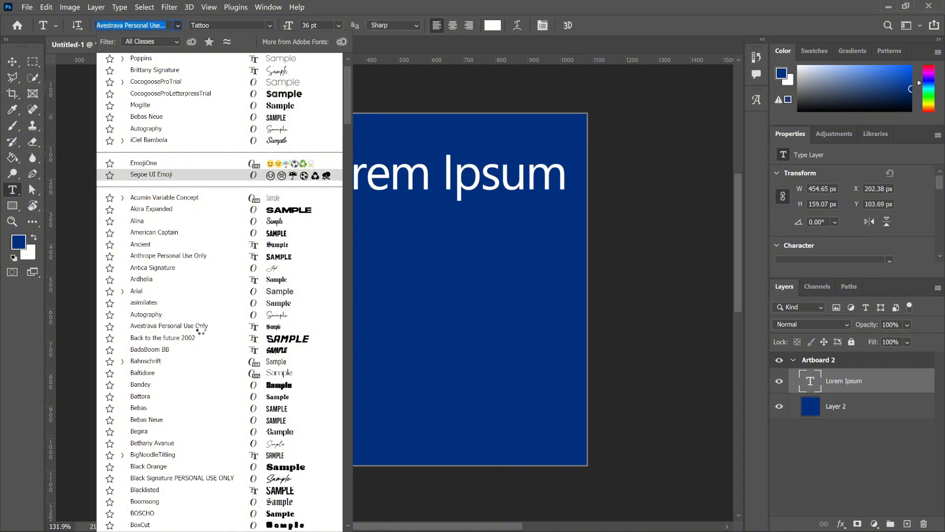
{"action": "scroll", "coordinate": [189, 374], "scroll_direction": "down", "scroll_amount": 2}
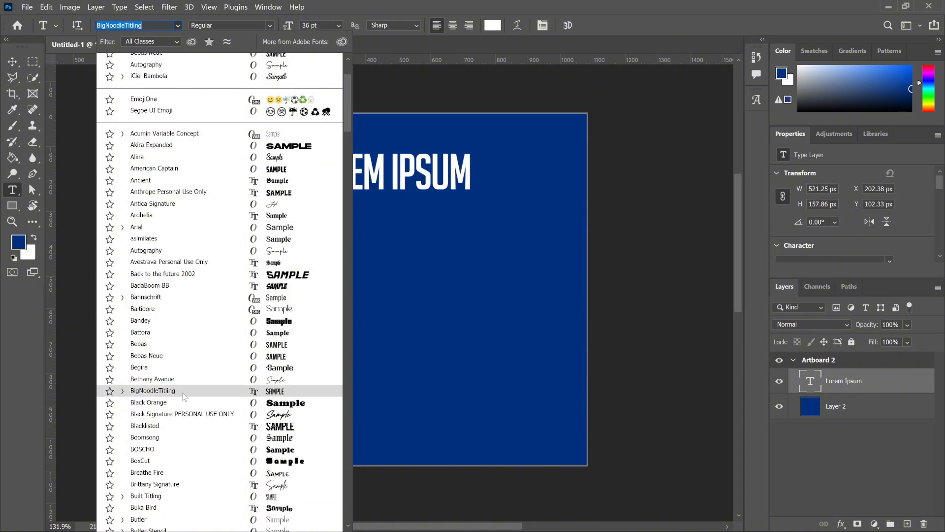
{"action": "scroll", "coordinate": [185, 397], "scroll_direction": "down", "scroll_amount": 3}
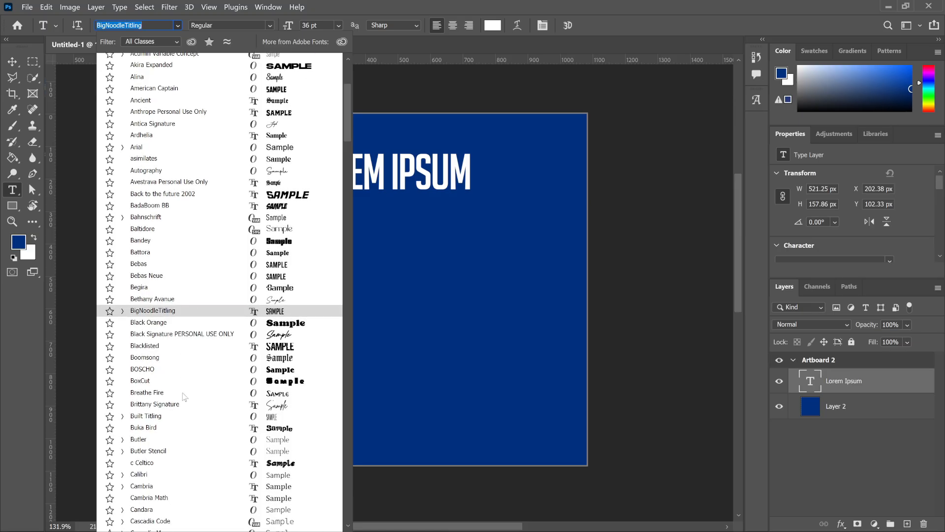
{"action": "scroll", "coordinate": [185, 396], "scroll_direction": "down", "scroll_amount": 5}
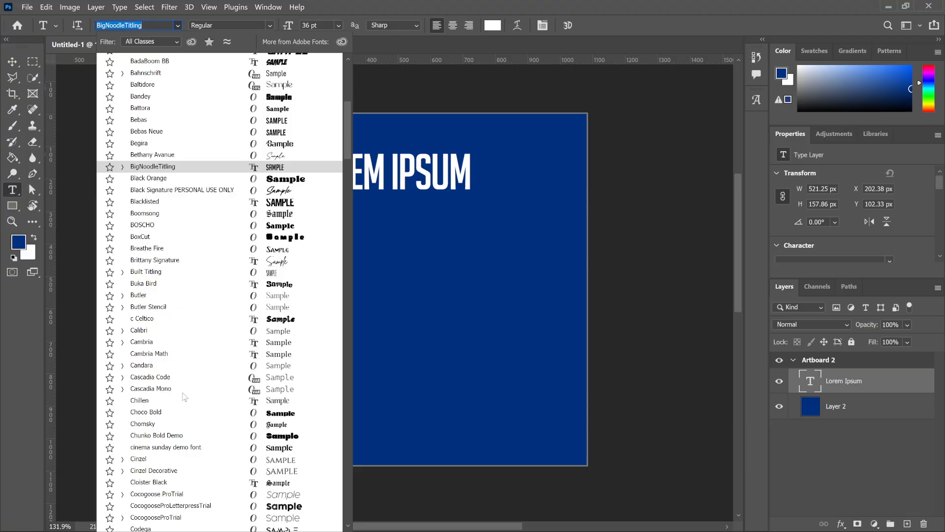
{"action": "scroll", "coordinate": [185, 396], "scroll_direction": "down", "scroll_amount": 3}
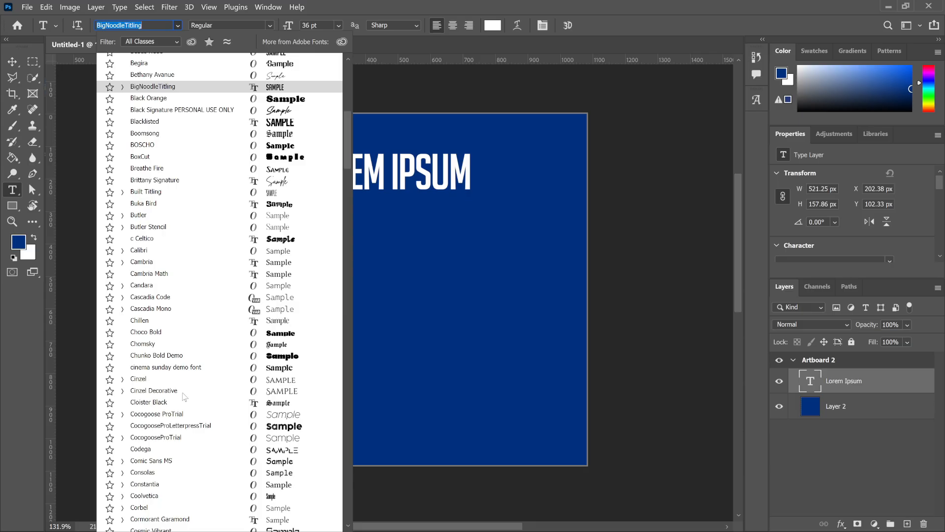
{"action": "left_click", "coordinate": [183, 402]}
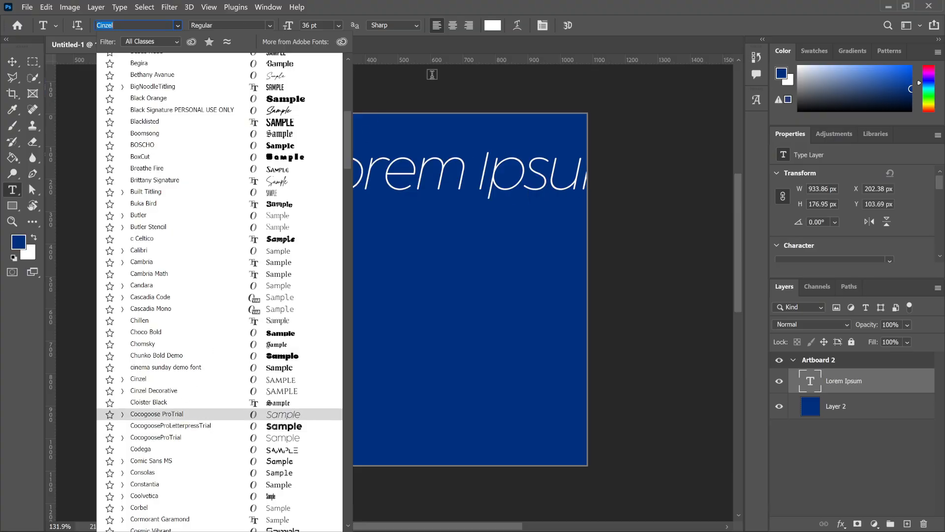
{"action": "left_click", "coordinate": [606, 7]}
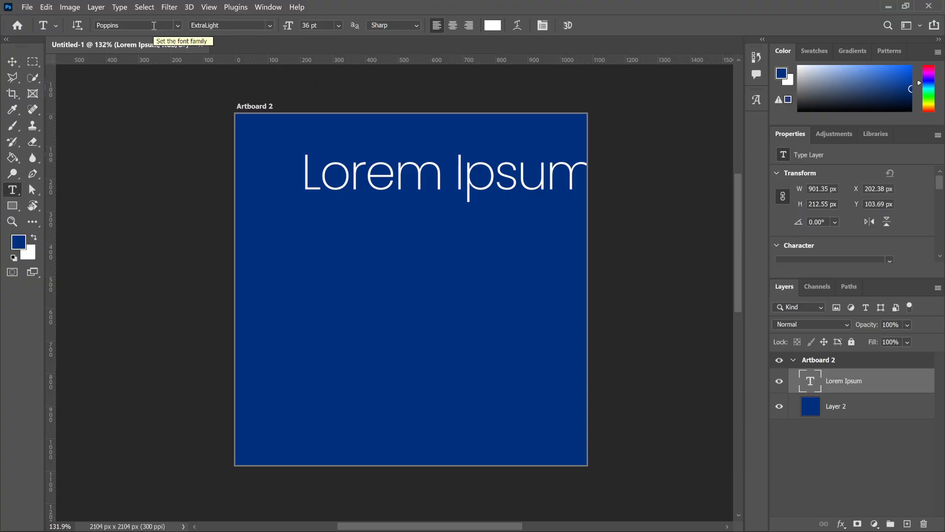
Set the Lorem Ipsum text's font style to Black Italic and its size to 72 pt.
{"action": "left_click", "coordinate": [270, 26]}
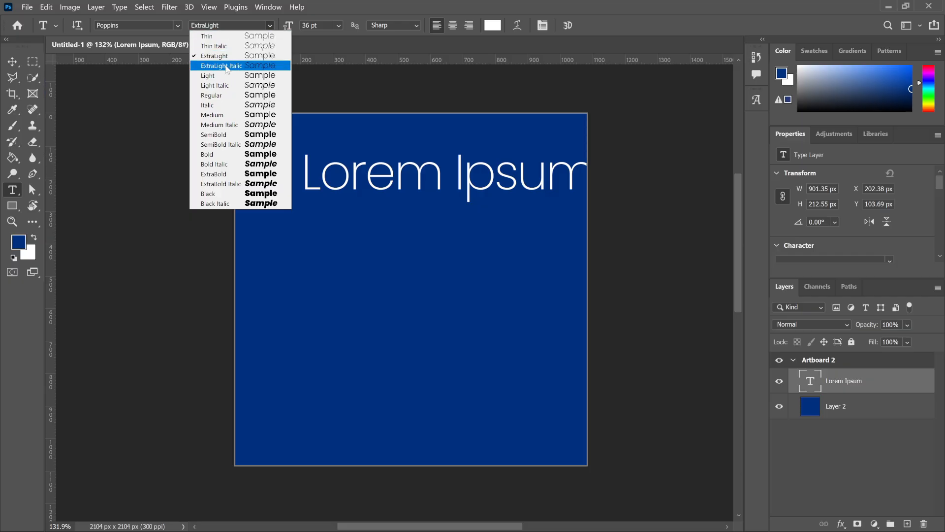
{"action": "left_click", "coordinate": [215, 204]}
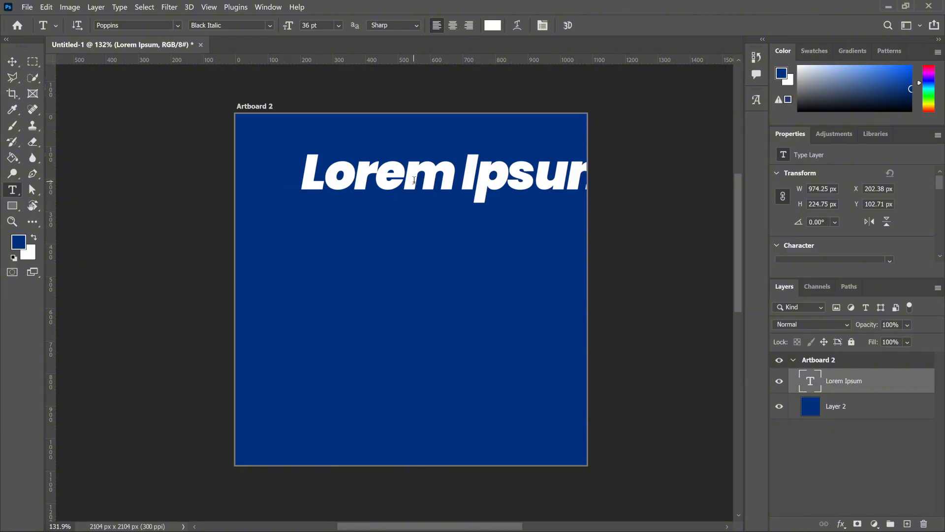
{"action": "left_click", "coordinate": [341, 26]}
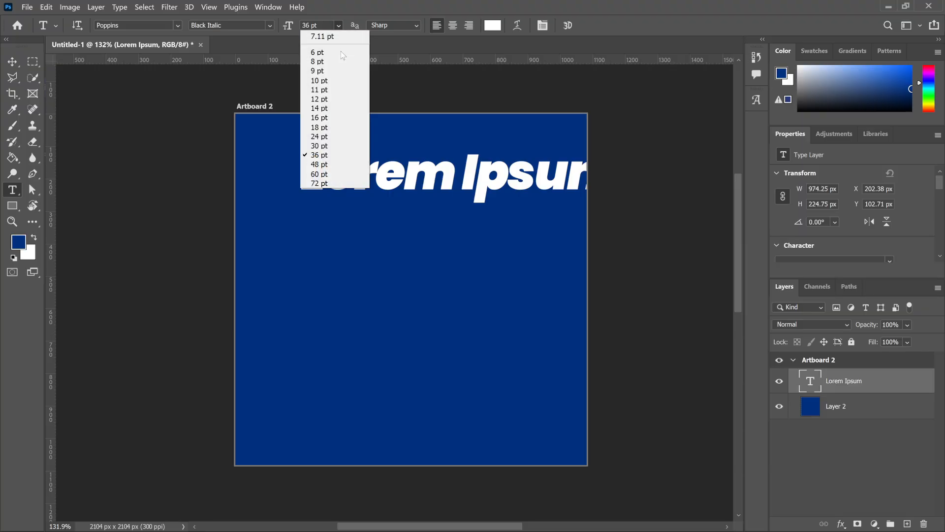
{"action": "left_click", "coordinate": [337, 183]}
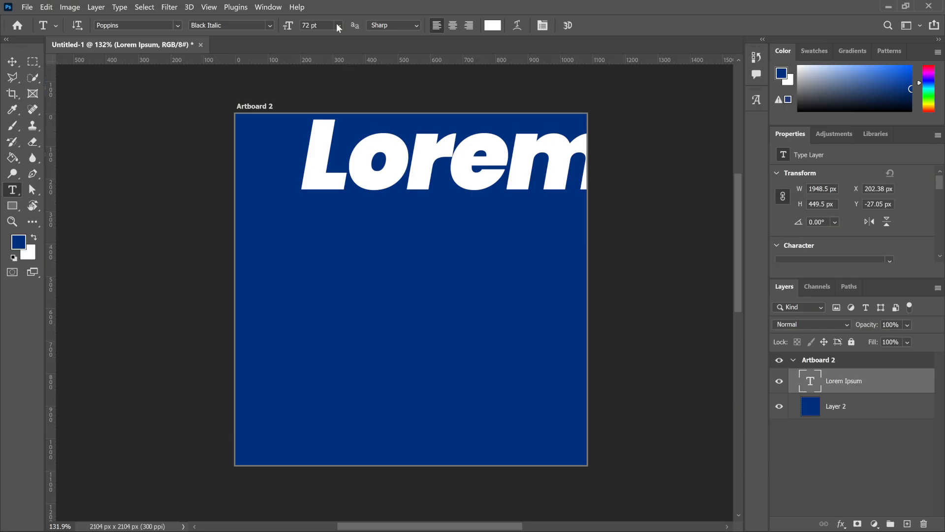
Move the text down and left on the artboard, and break it so Ipsum starts a second line.
{"action": "left_click", "coordinate": [8, 64]}
{"action": "left_click_drag", "start_coordinate": [443, 167], "coordinate": [405, 285]}
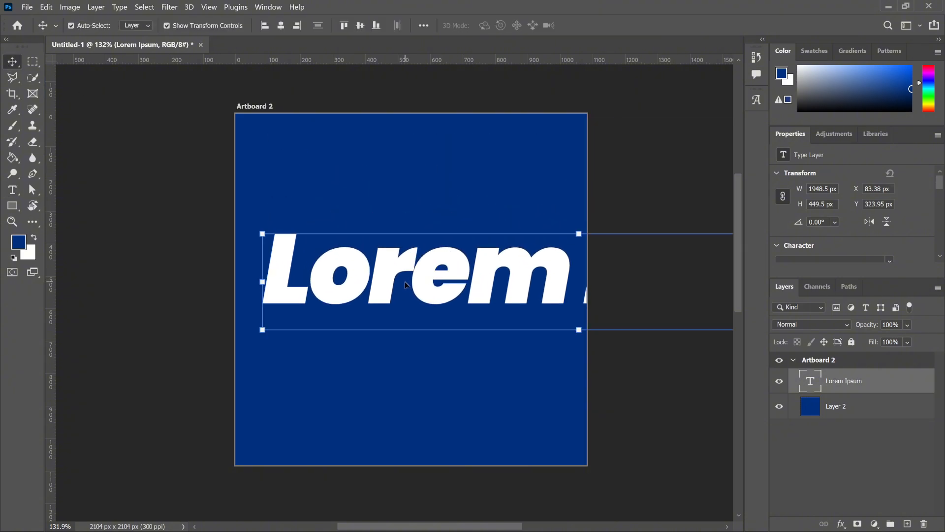
{"action": "left_click", "coordinate": [13, 190]}
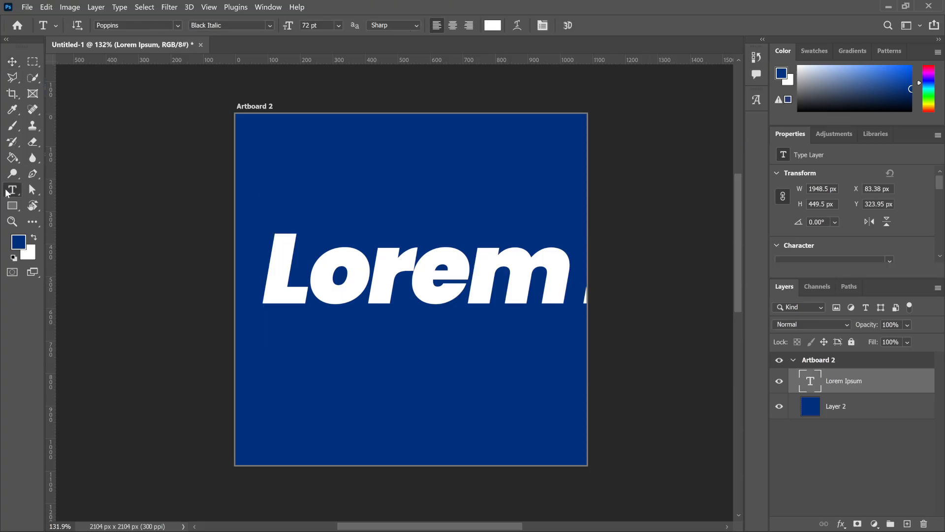
{"action": "left_click", "coordinate": [585, 266]}
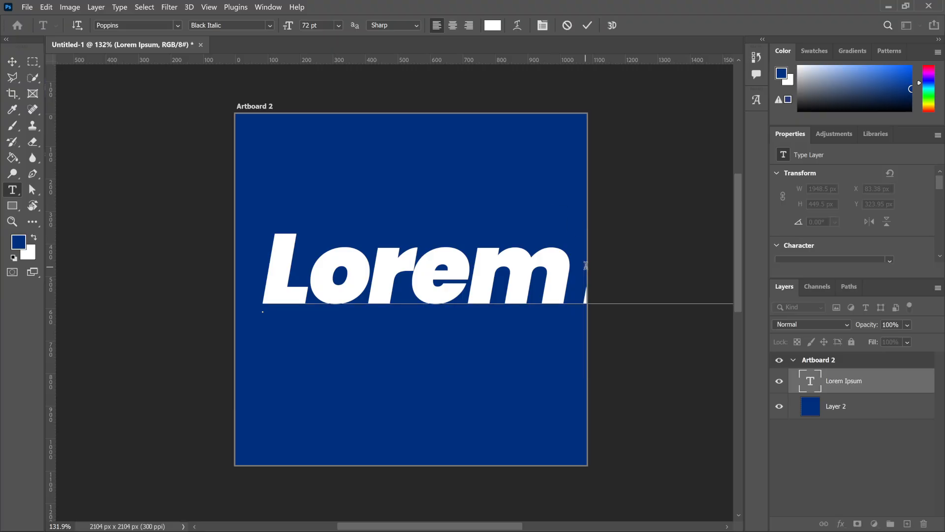
{"action": "key", "text": "BackSpace"}
{"action": "key", "text": "Return"}
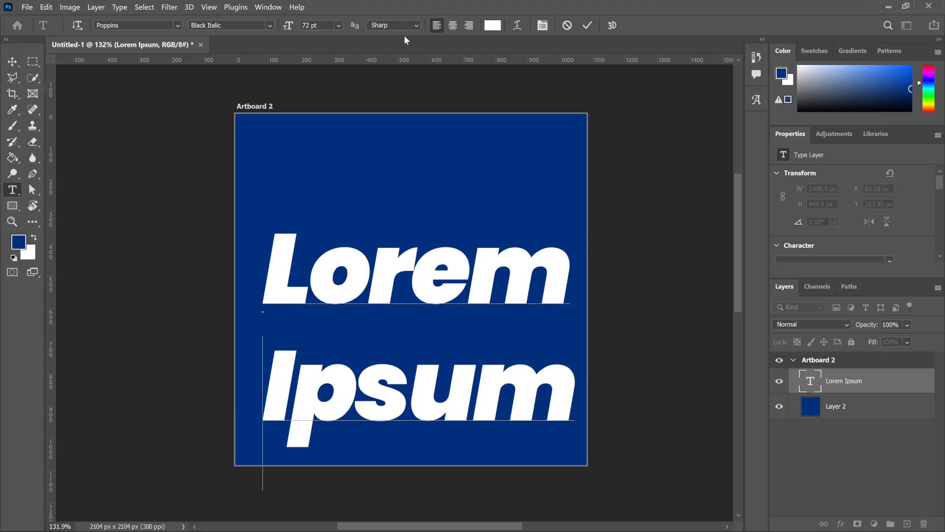
{"action": "left_click", "coordinate": [589, 25]}
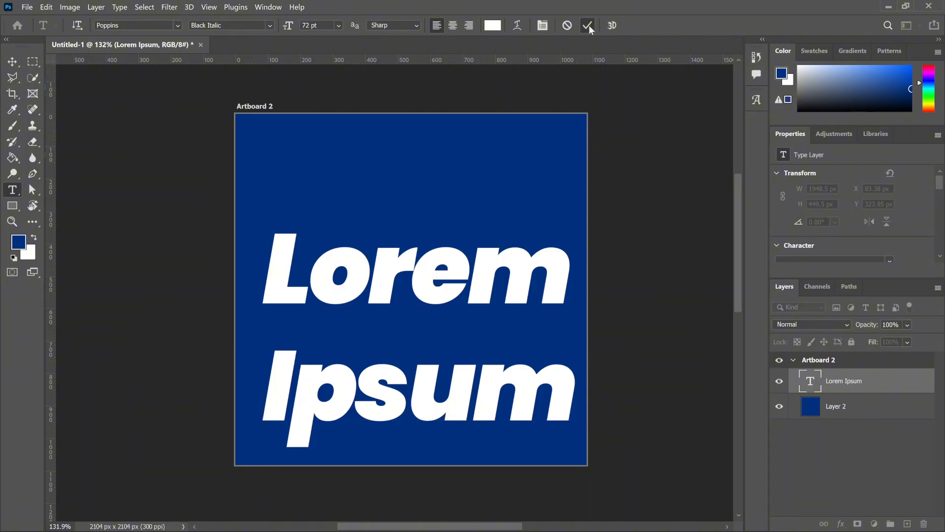
Move the two-line text up and align it to the artboard's vertical and horizontal centers.
{"action": "left_click", "coordinate": [13, 63]}
{"action": "left_click_drag", "start_coordinate": [402, 273], "coordinate": [400, 260]}
{"action": "left_click_drag", "start_coordinate": [459, 257], "coordinate": [454, 234]}
{"action": "left_click_drag", "start_coordinate": [454, 235], "coordinate": [454, 235]}
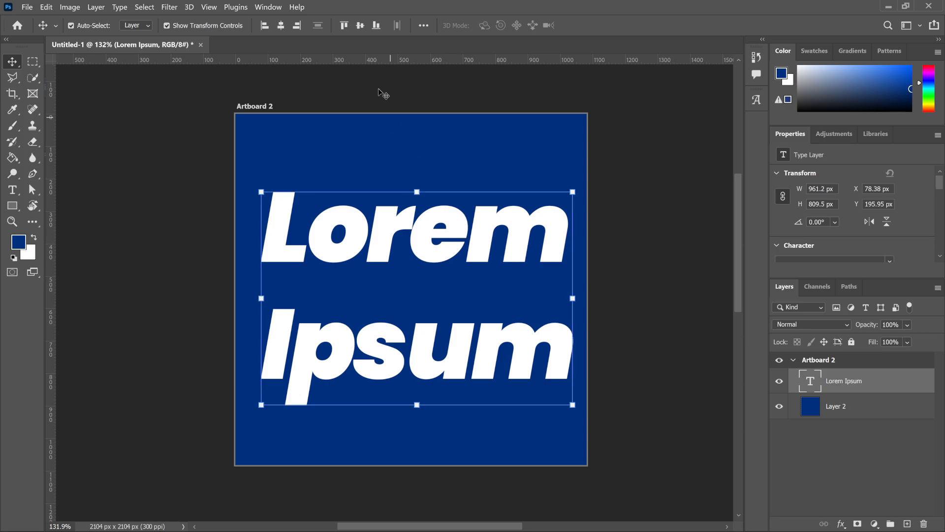
{"action": "left_click", "coordinate": [361, 25]}
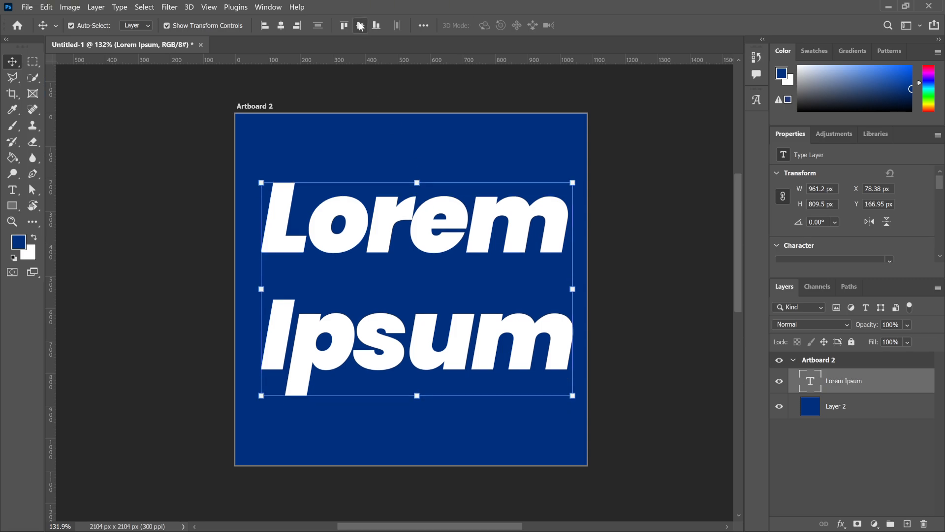
{"action": "left_click", "coordinate": [277, 27]}
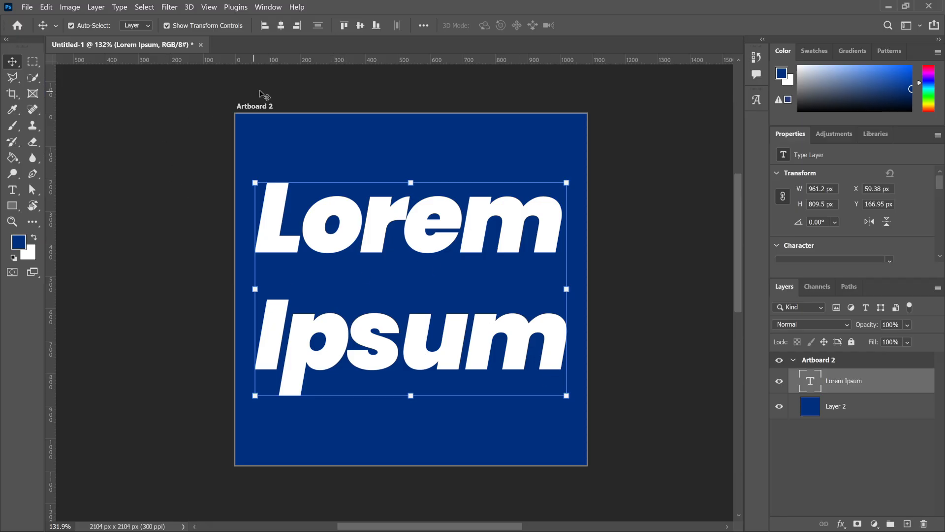
Center-align the text's lines and center the text layer horizontally on the artboard again.
{"action": "left_click", "coordinate": [13, 191]}
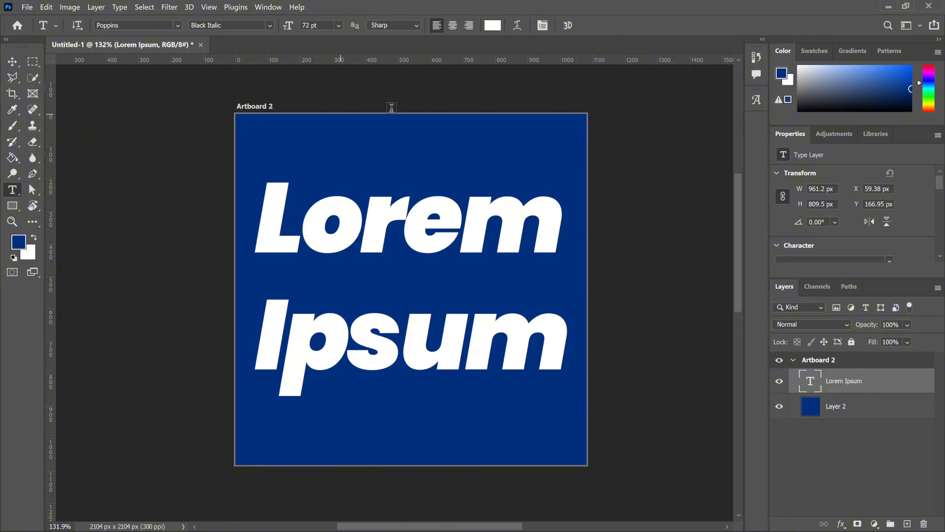
{"action": "left_click", "coordinate": [453, 27]}
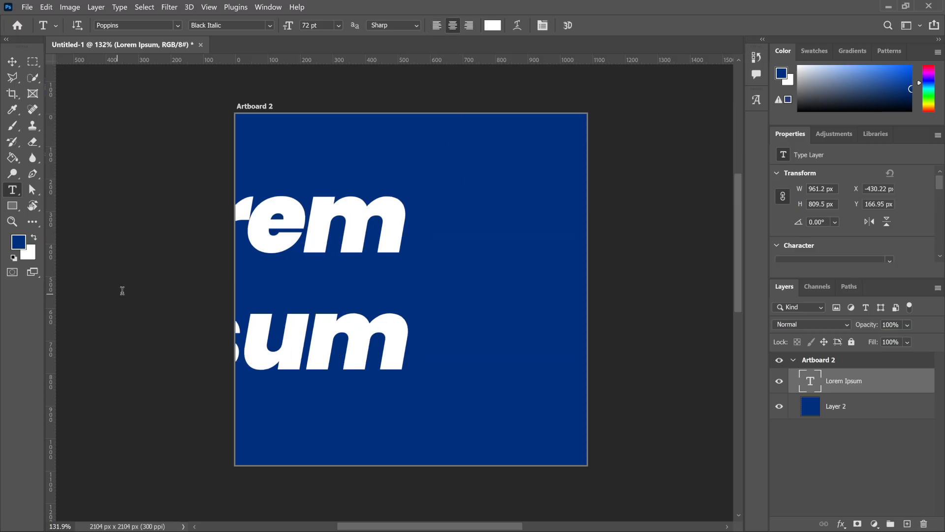
{"action": "left_click", "coordinate": [11, 62]}
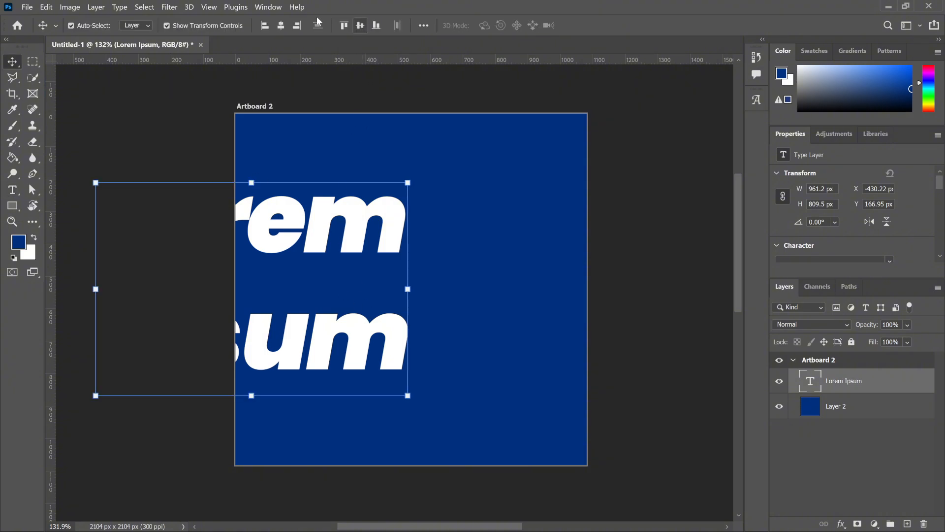
{"action": "left_click", "coordinate": [281, 26]}
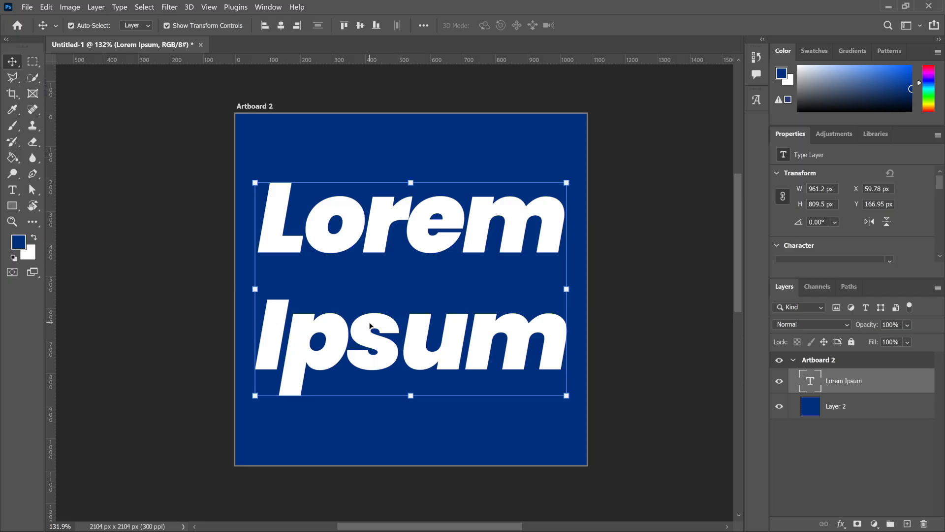
Delete the letters "su" from the second line so that it reads "Ipm".
{"action": "key", "text": "t"}
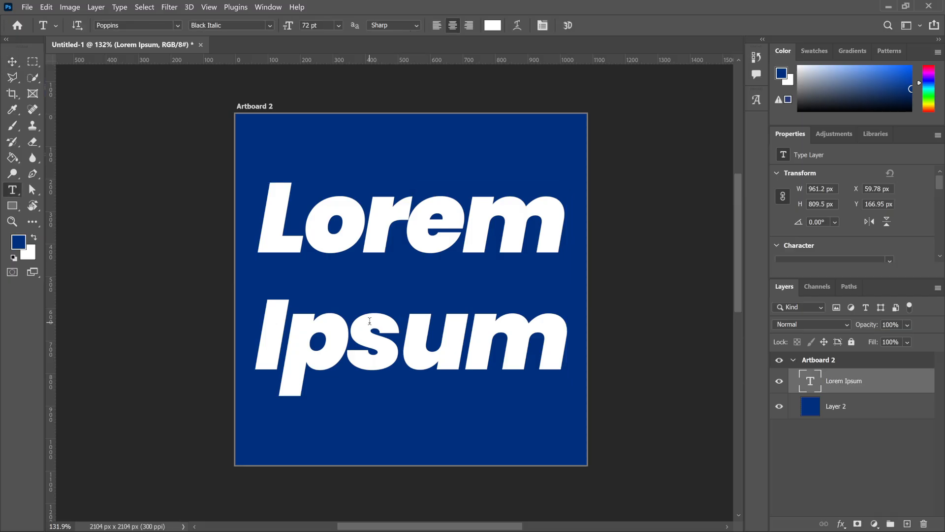
{"action": "left_click", "coordinate": [465, 335]}
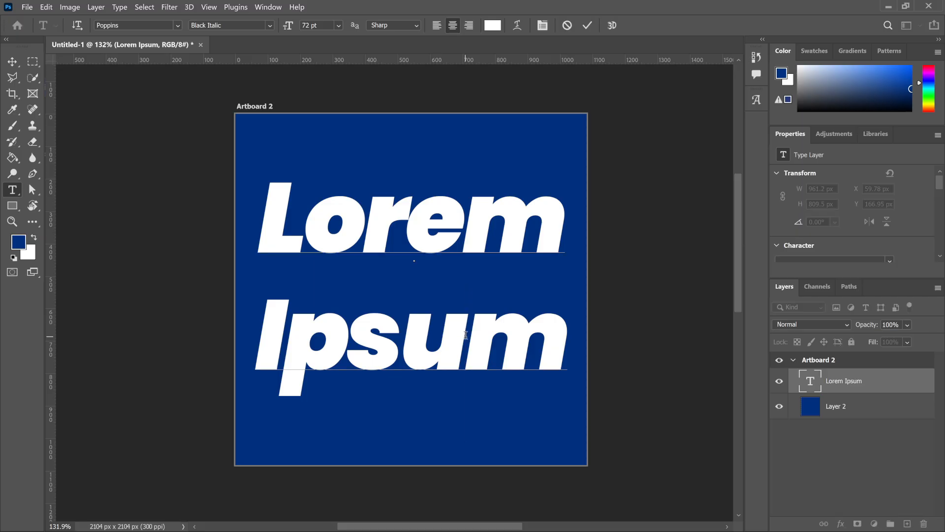
{"action": "key", "text": "BackSpace"}
{"action": "key", "text": "BackSpace"}
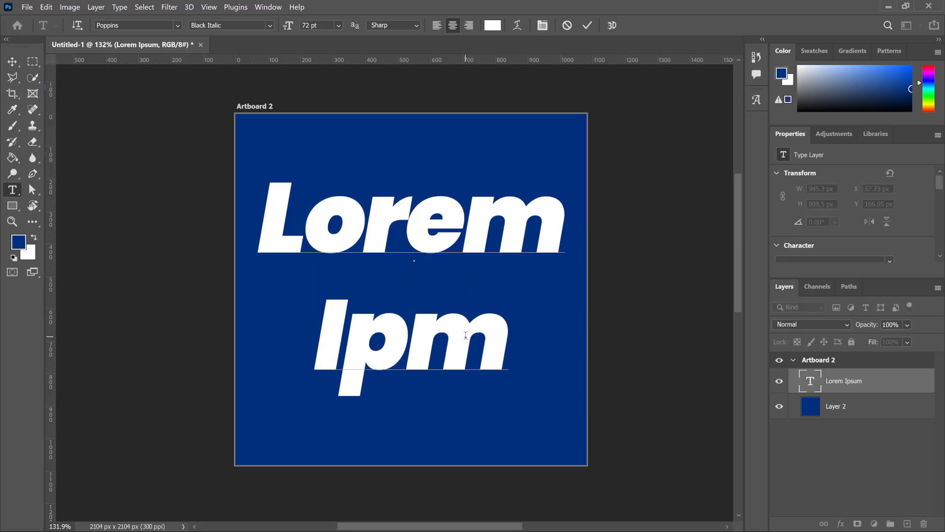
{"action": "left_click", "coordinate": [587, 25]}
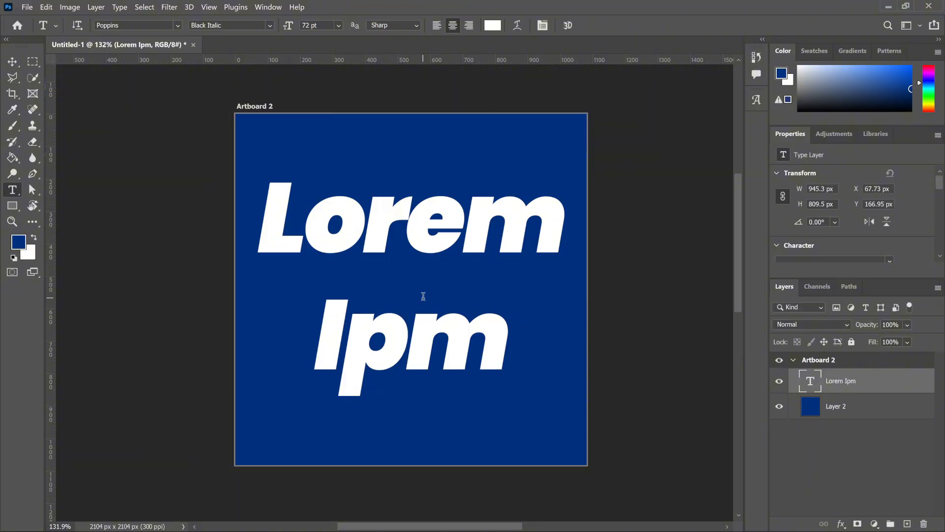
{"action": "key", "text": "v"}
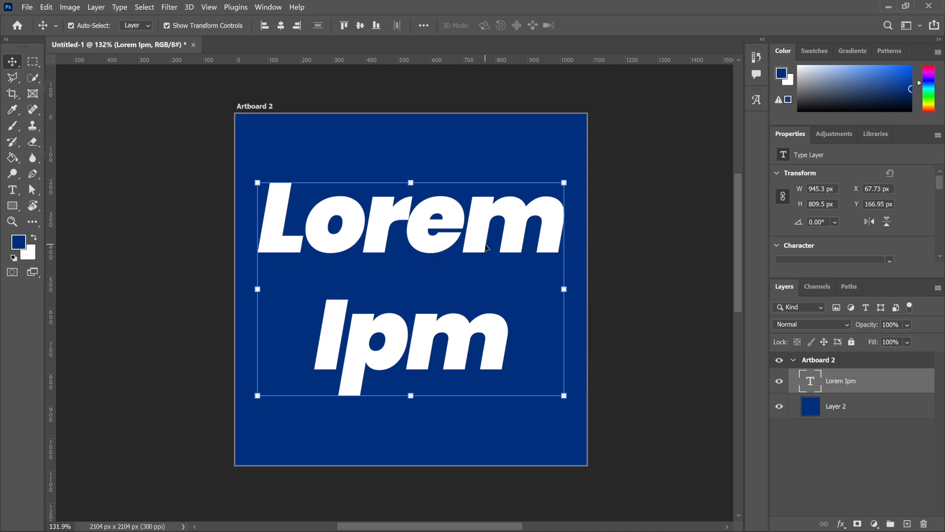
Left-align the two lines of text and center the text layer horizontally on the artboard.
{"action": "left_click", "coordinate": [17, 188]}
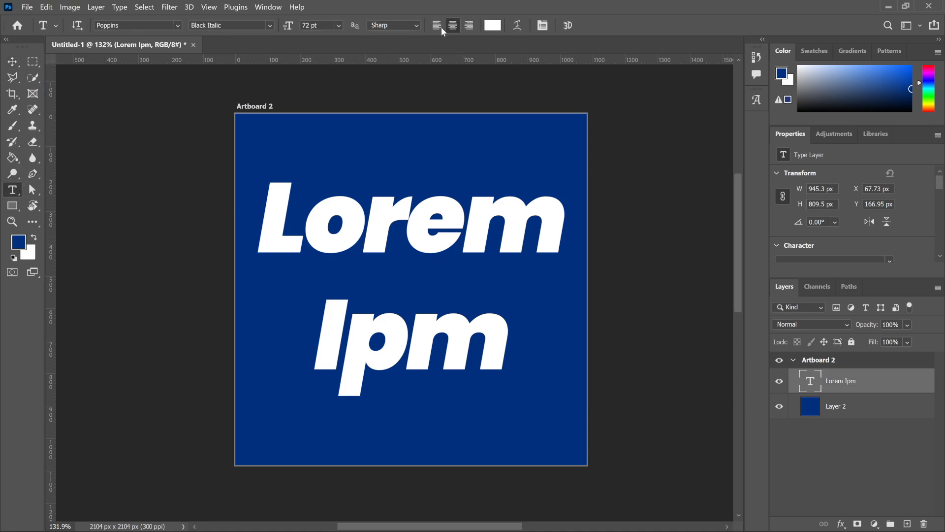
{"action": "left_click", "coordinate": [438, 27]}
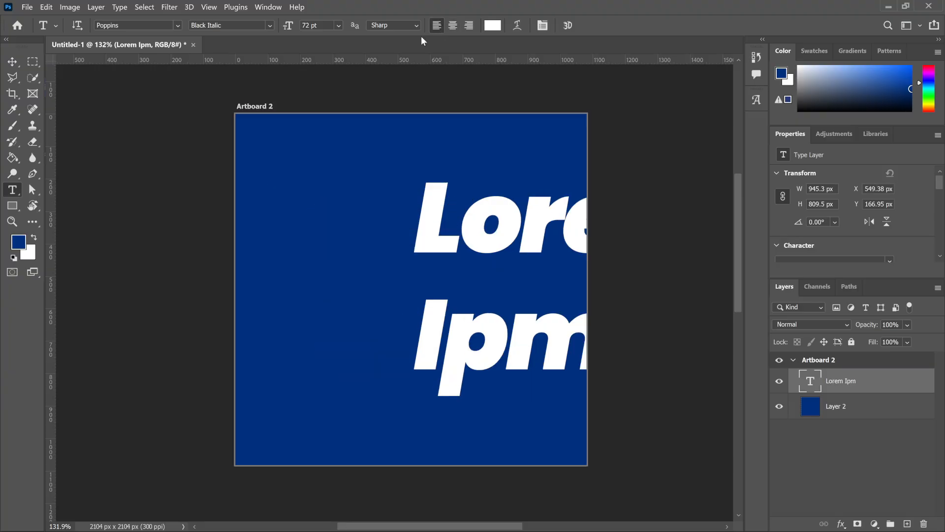
{"action": "key", "text": "v"}
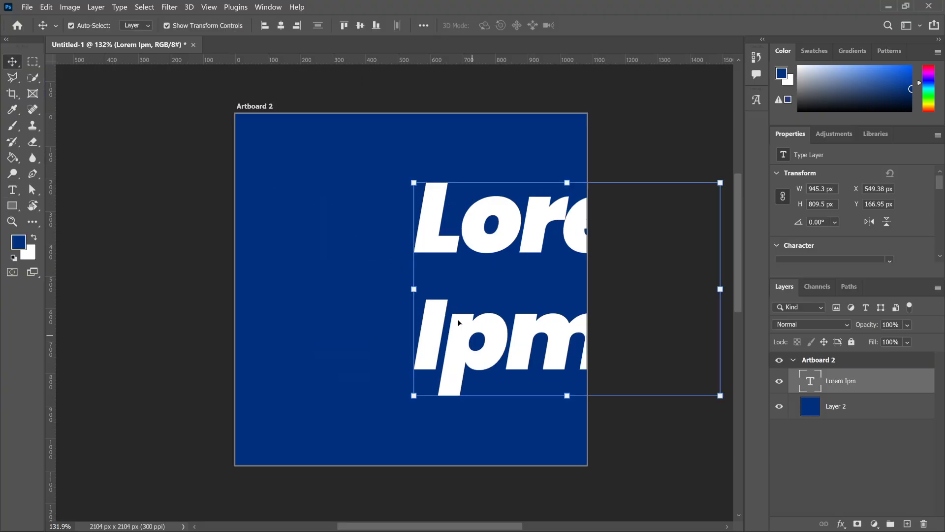
{"action": "left_click", "coordinate": [281, 26]}
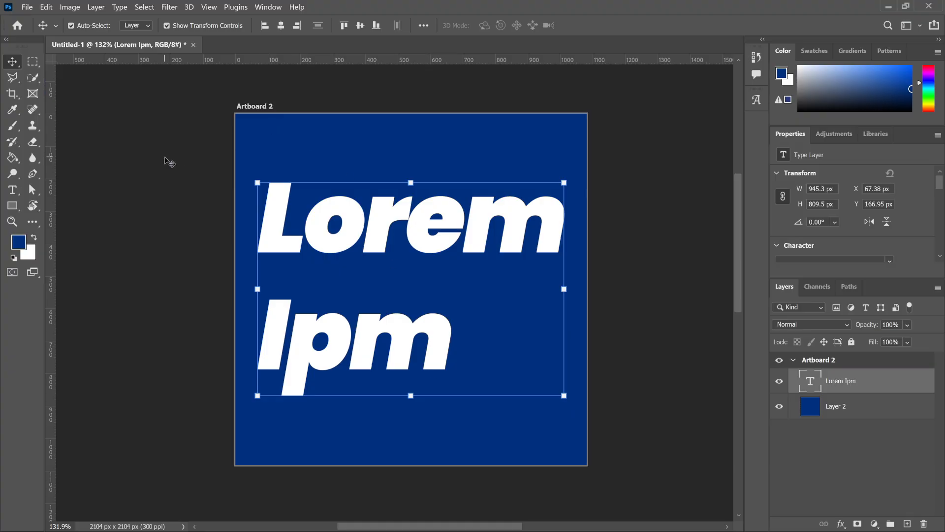
Right-align the two lines of text and center the text layer horizontally on the artboard.
{"action": "key", "text": "t"}
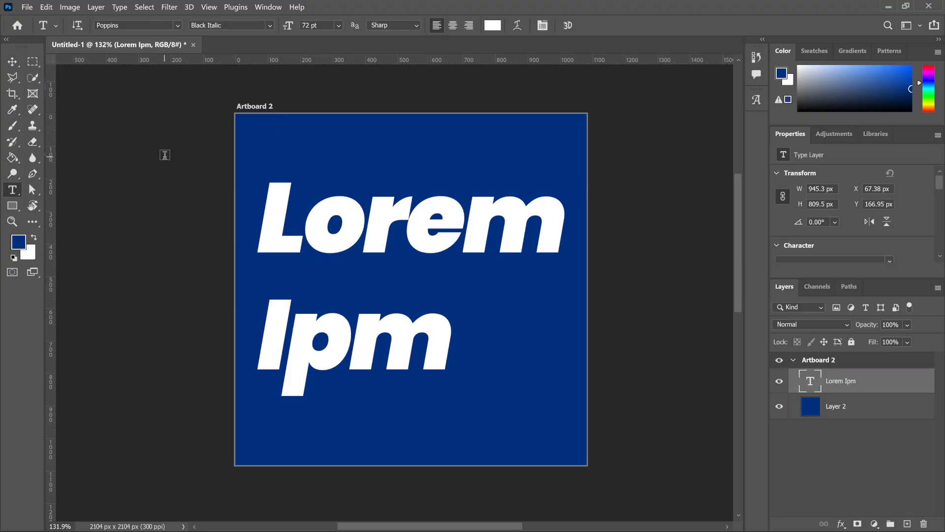
{"action": "left_click", "coordinate": [469, 29]}
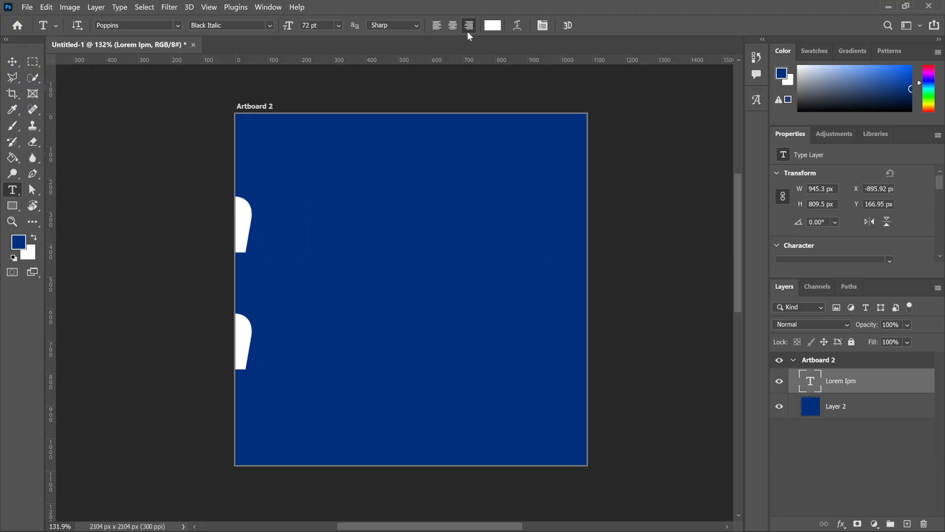
{"action": "key", "text": "v"}
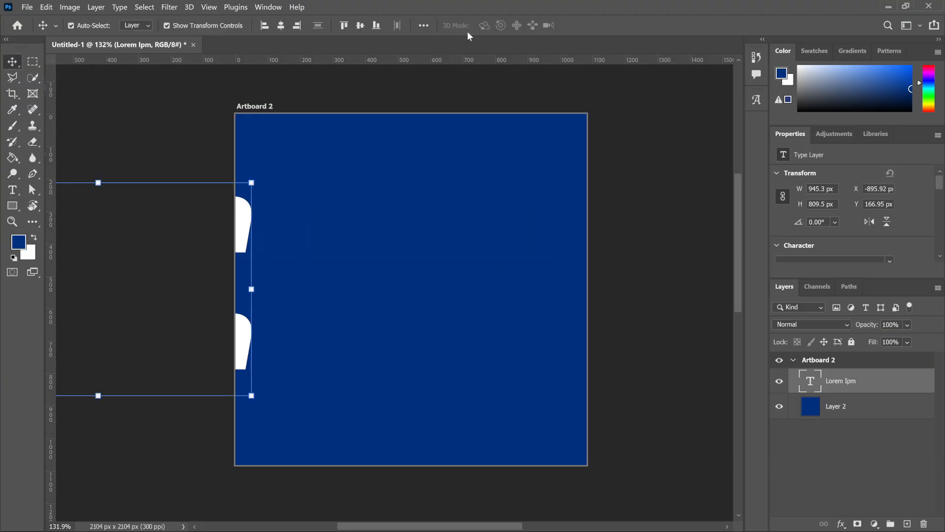
{"action": "left_click", "coordinate": [280, 25]}
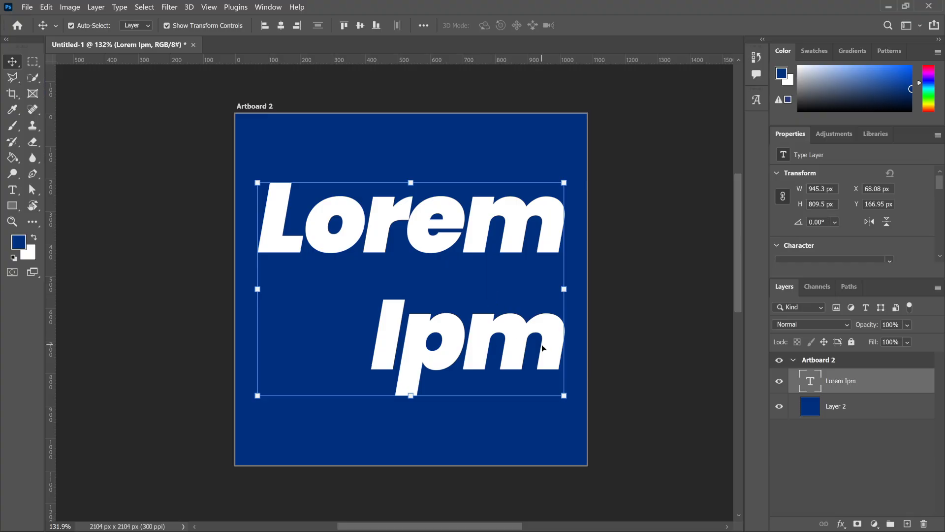
Try tracking values of 0 and 25 on the text layer, and settle on a tracking of -25.
{"action": "key", "text": "t"}
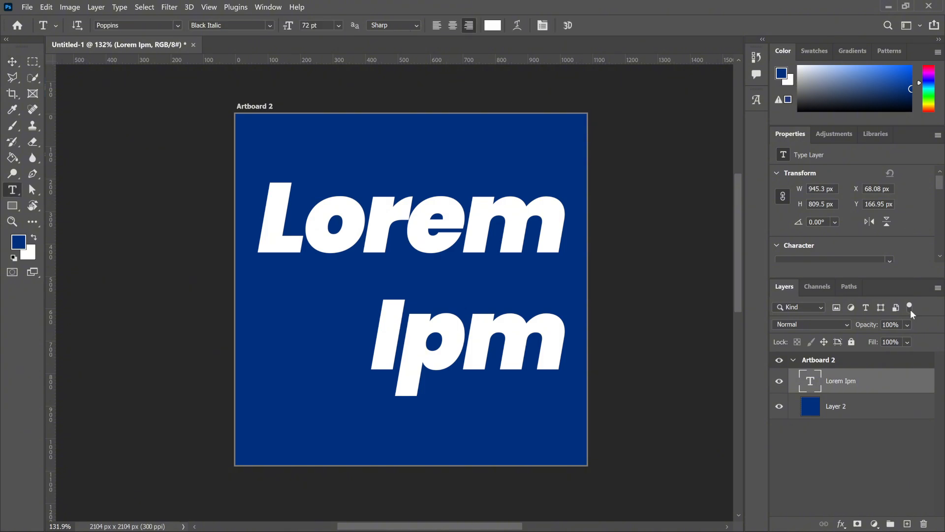
{"action": "scroll", "coordinate": [833, 238], "scroll_direction": "down", "scroll_amount": 4}
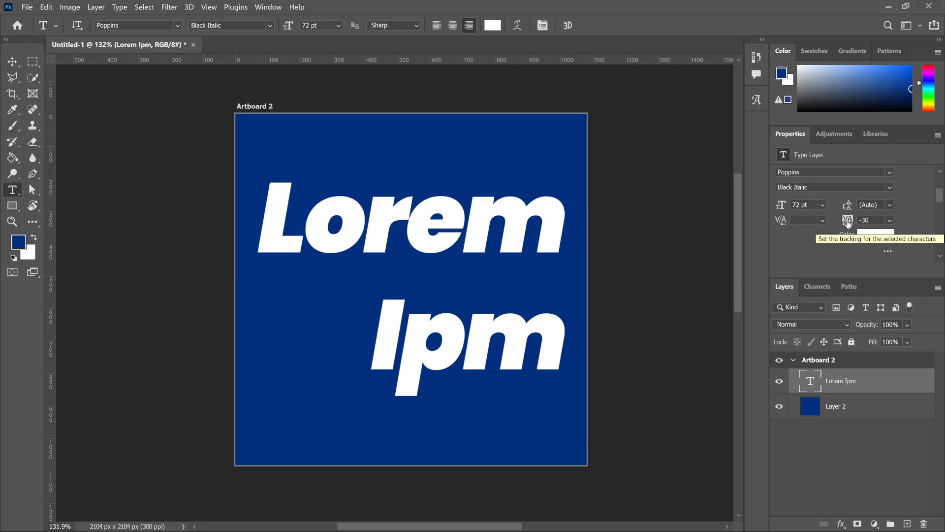
{"action": "left_click", "coordinate": [892, 221]}
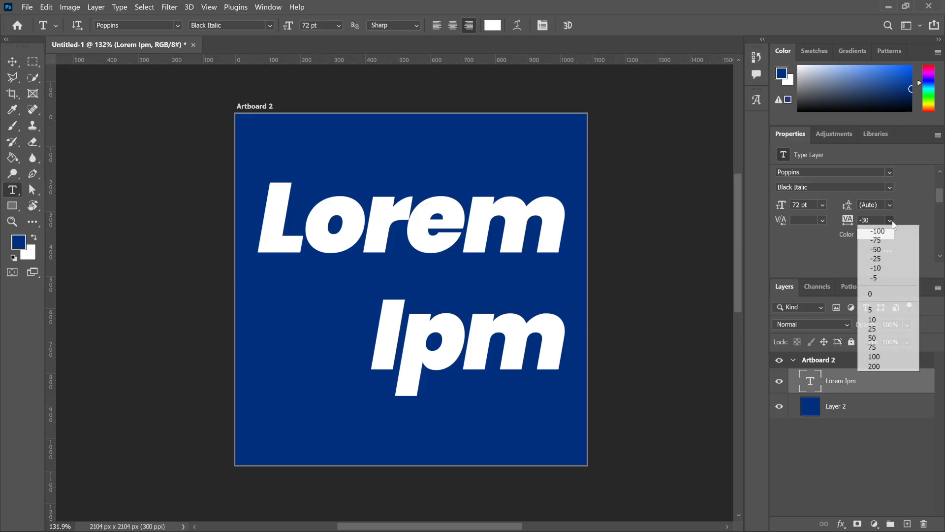
{"action": "left_click", "coordinate": [882, 294]}
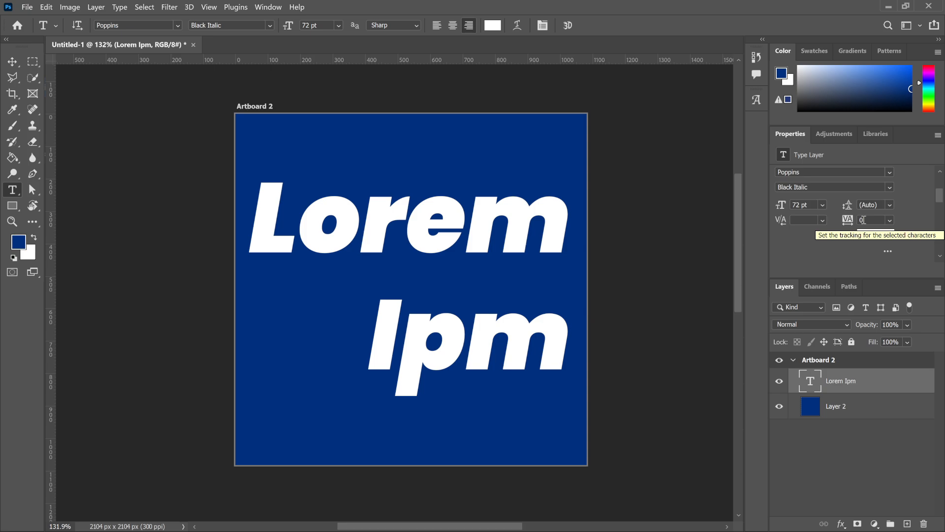
{"action": "left_click", "coordinate": [889, 220]}
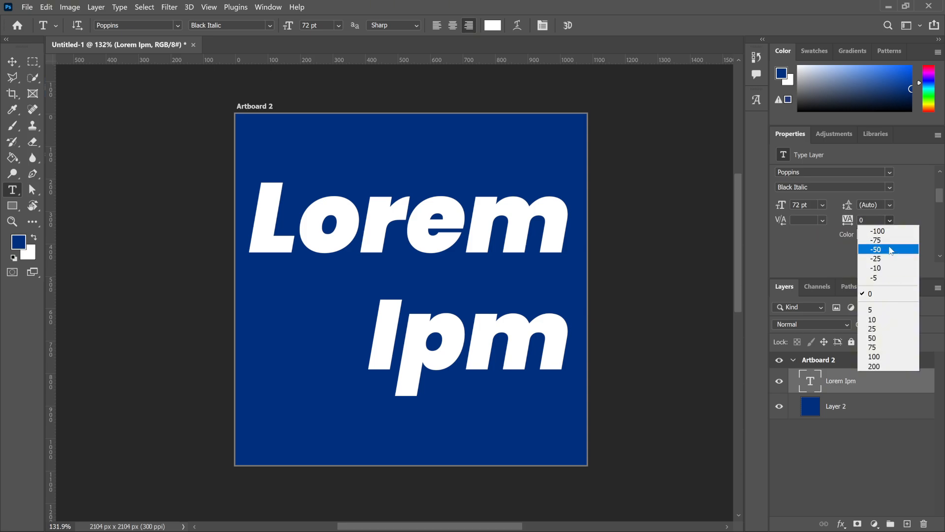
{"action": "left_click", "coordinate": [877, 329]}
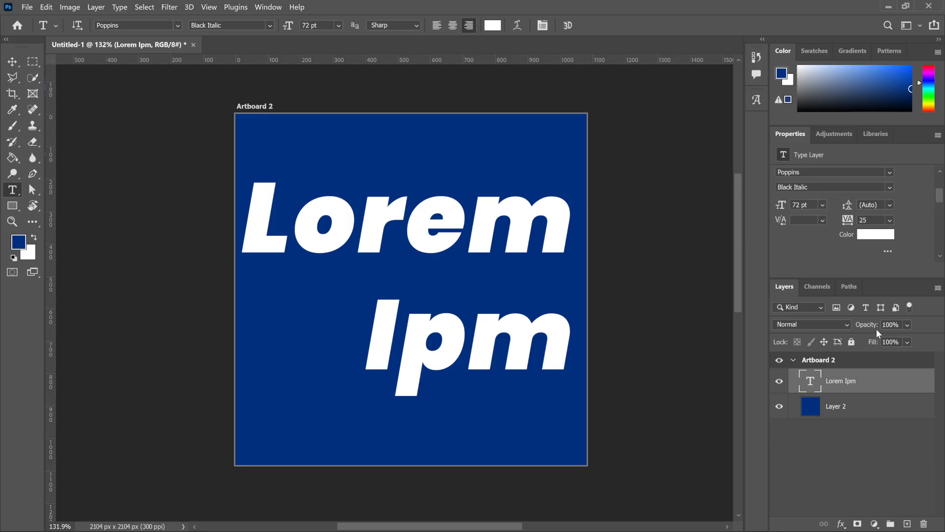
{"action": "left_click", "coordinate": [889, 221]}
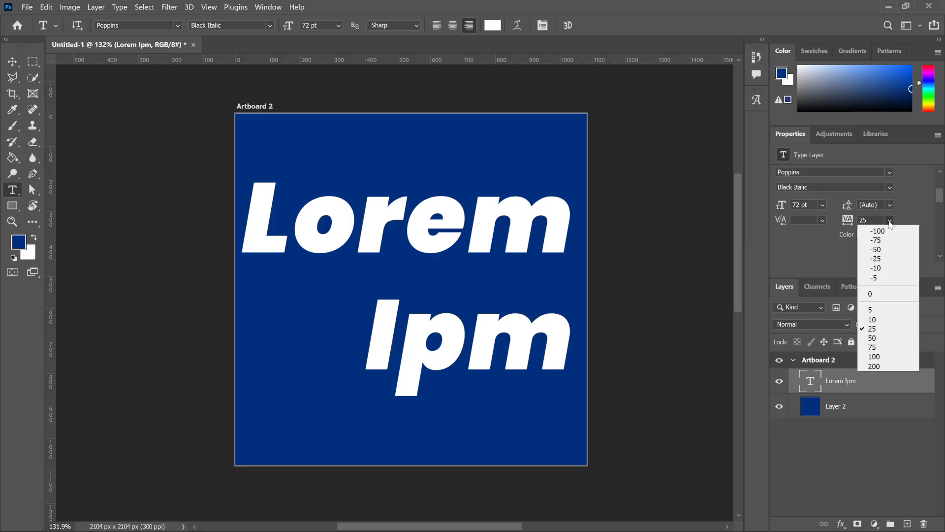
{"action": "left_click", "coordinate": [879, 258]}
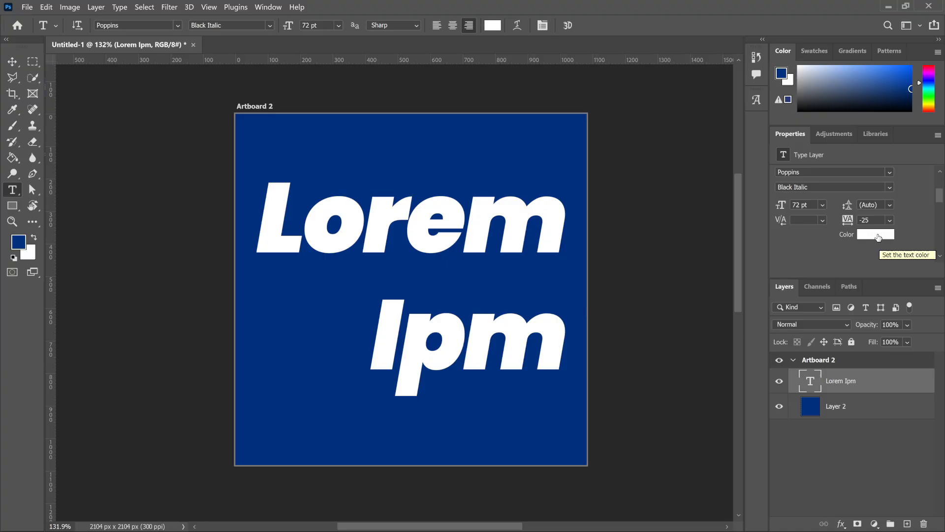
Change the text color to light green #adffa5, trying darker and more saturated shades first.
{"action": "left_click", "coordinate": [879, 236]}
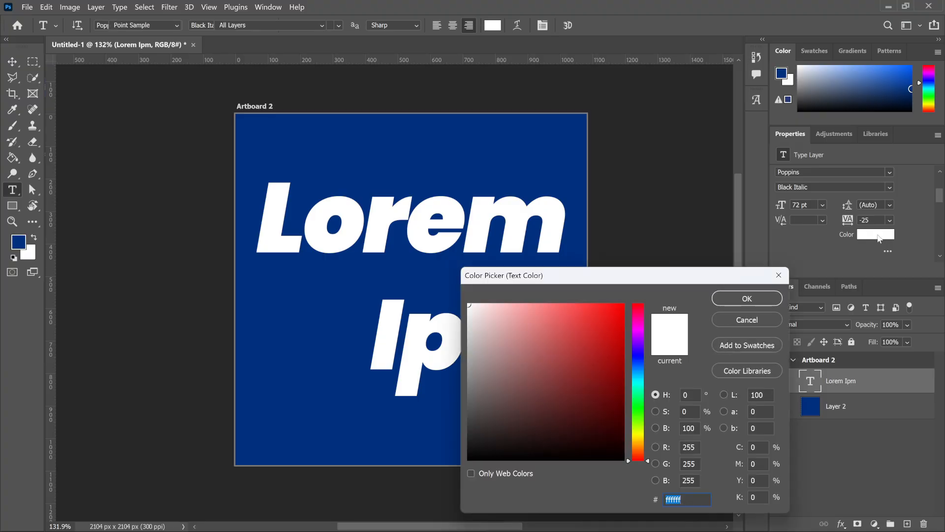
{"action": "left_click", "coordinate": [588, 363]}
{"action": "mouse_move", "coordinate": [613, 350]}
{"action": "left_mouse_down"}
{"action": "mouse_move", "coordinate": [629, 349]}
{"action": "mouse_move", "coordinate": [464, 320]}
{"action": "mouse_move", "coordinate": [502, 326]}
{"action": "mouse_move", "coordinate": [529, 472]}
{"action": "left_mouse_up"}
{"action": "left_click", "coordinate": [635, 413]}
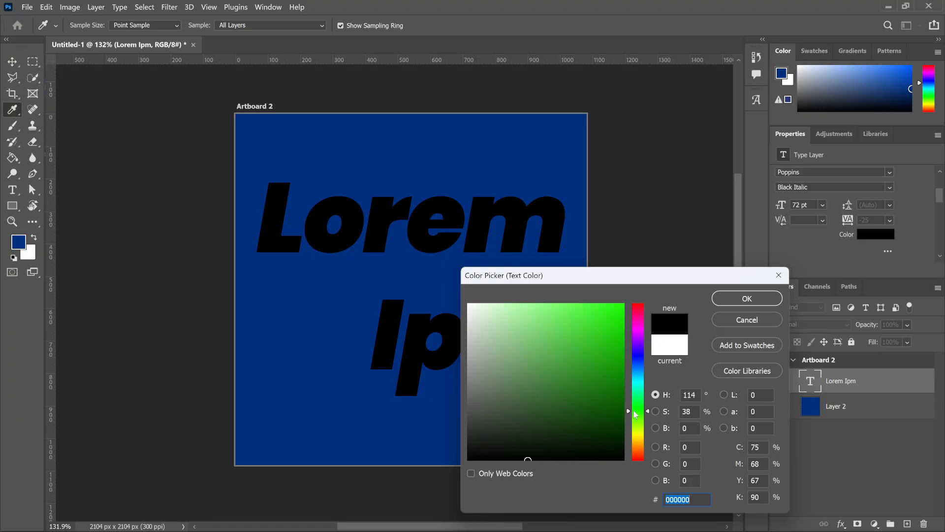
{"action": "left_click_drag", "start_coordinate": [609, 348], "coordinate": [624, 305]}
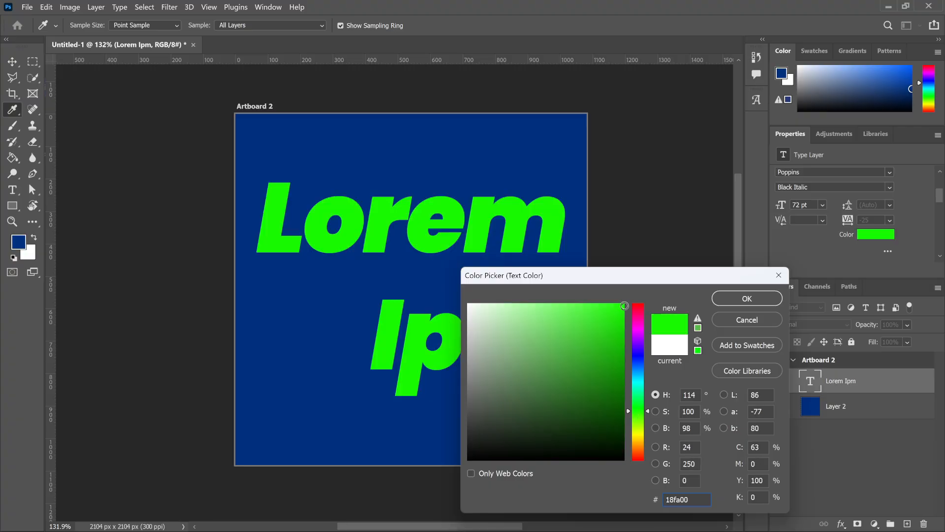
{"action": "mouse_move", "coordinate": [614, 354]}
{"action": "left_mouse_down"}
{"action": "mouse_move", "coordinate": [573, 282]}
{"action": "mouse_move", "coordinate": [566, 302]}
{"action": "mouse_move", "coordinate": [524, 299]}
{"action": "left_mouse_up"}
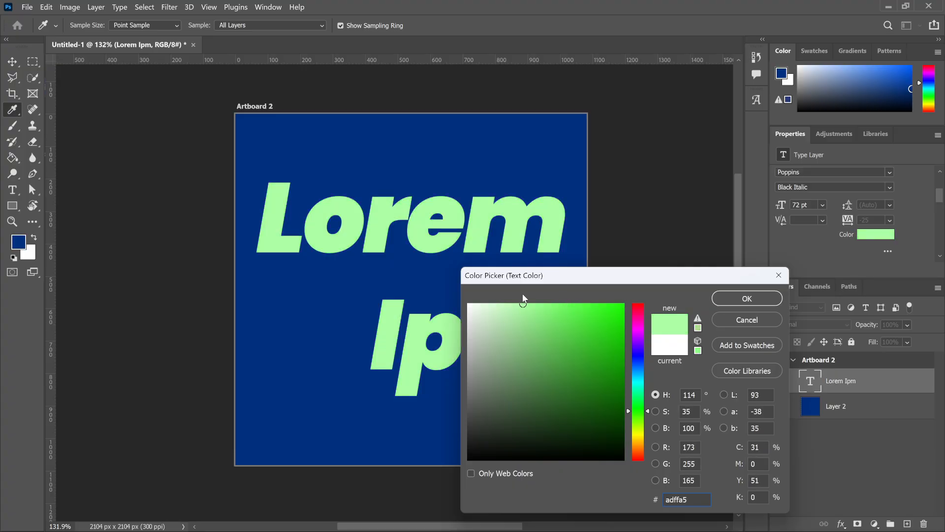
{"action": "left_click", "coordinate": [739, 298]}
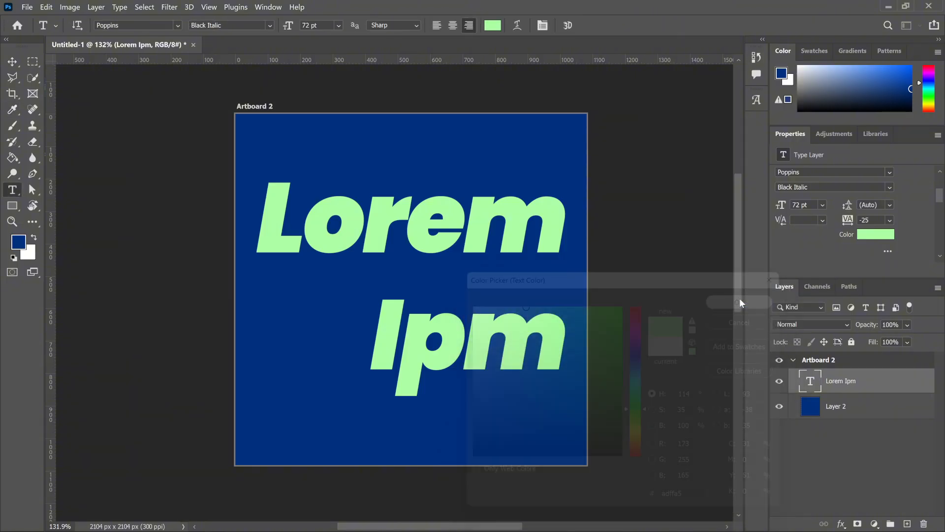
Apply All Caps to the text layer and replace it with Small Caps.
{"action": "scroll", "coordinate": [877, 244], "scroll_direction": "down", "scroll_amount": 2}
{"action": "scroll", "coordinate": [877, 244], "scroll_direction": "down", "scroll_amount": 2}
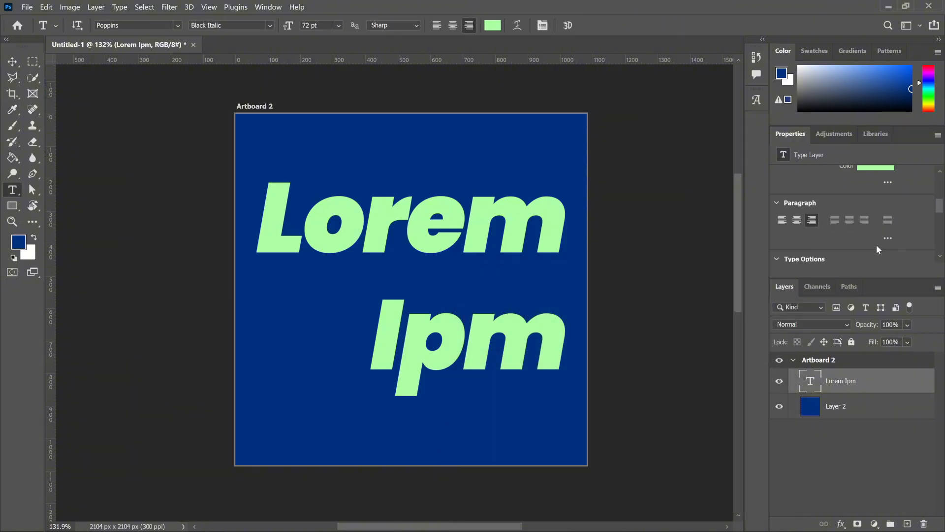
{"action": "scroll", "coordinate": [834, 243], "scroll_direction": "down", "scroll_amount": 2}
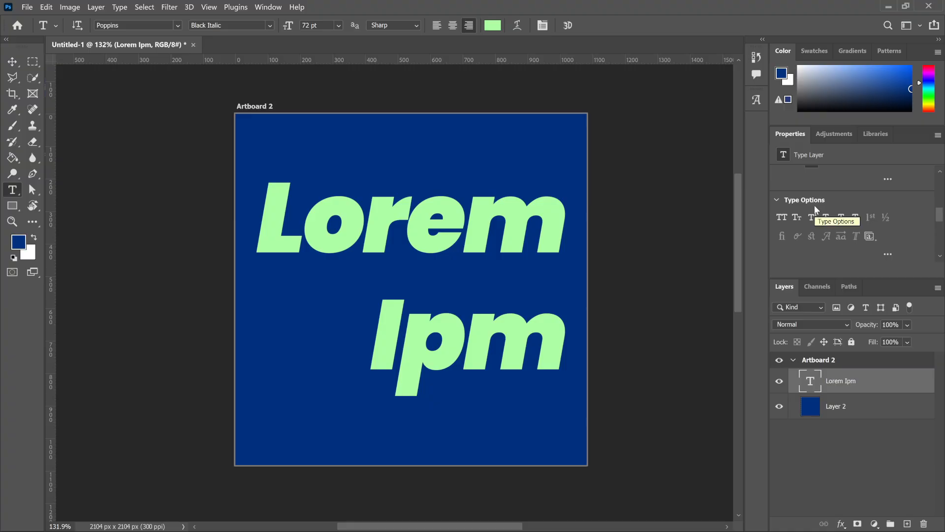
{"action": "left_click", "coordinate": [781, 218]}
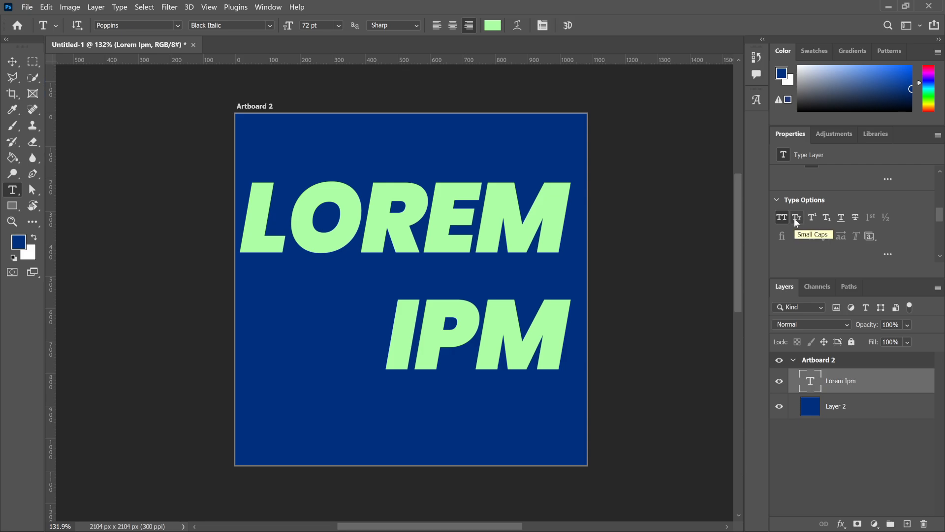
{"action": "left_click", "coordinate": [796, 219]}
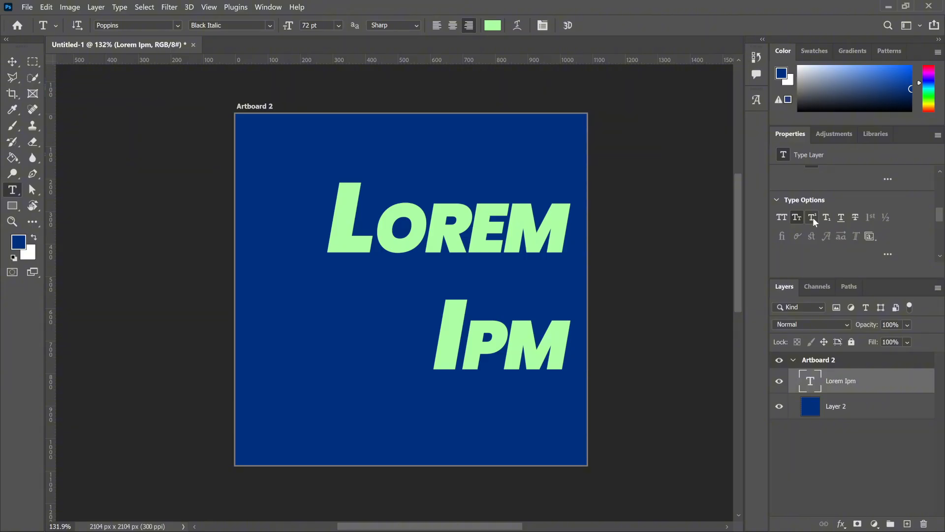
Try Superscript on the text, replace it with Subscript, and add both an underline and a strikethrough.
{"action": "left_click", "coordinate": [812, 218]}
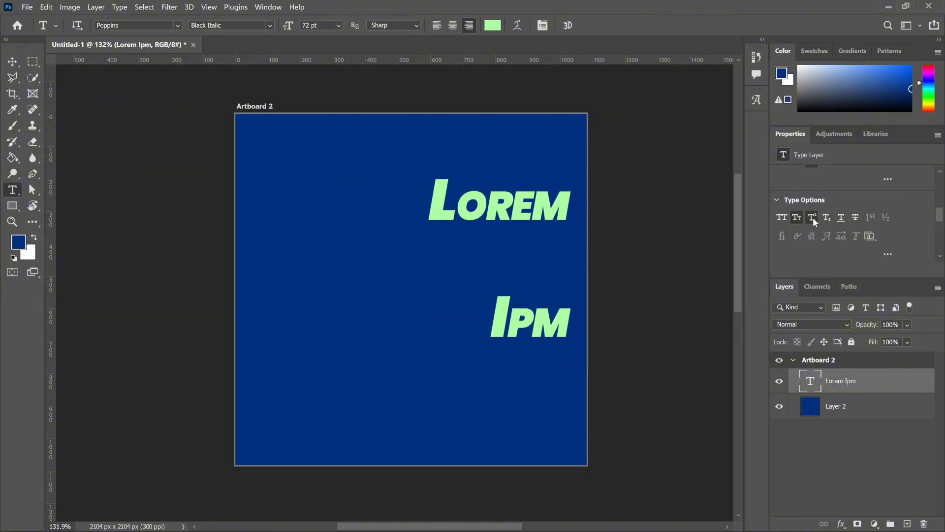
{"action": "left_click", "coordinate": [841, 218]}
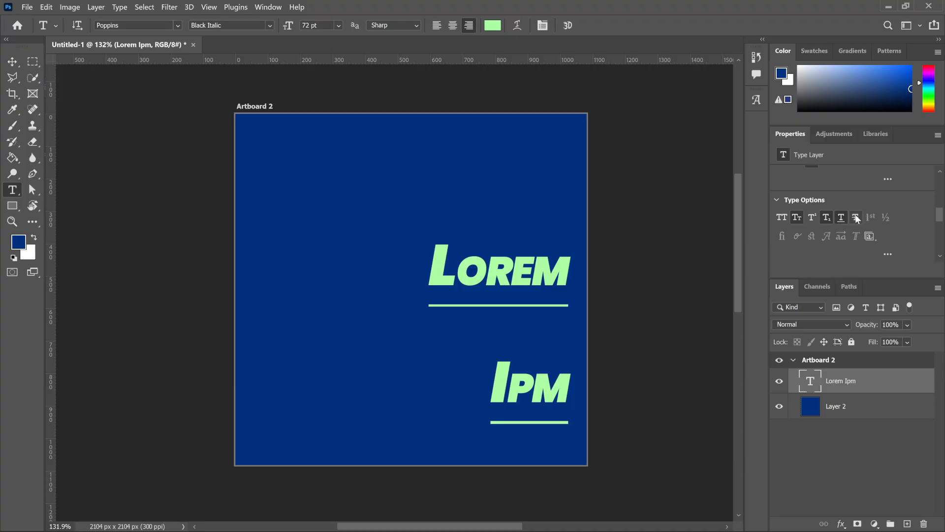
{"action": "left_click", "coordinate": [857, 217]}
Examine the East Asian and Middle Eastern type features of the text layer, and collapse those property sections again.
{"action": "scroll", "coordinate": [881, 240], "scroll_direction": "down", "scroll_amount": 1}
{"action": "scroll", "coordinate": [785, 237], "scroll_direction": "down", "scroll_amount": 2}
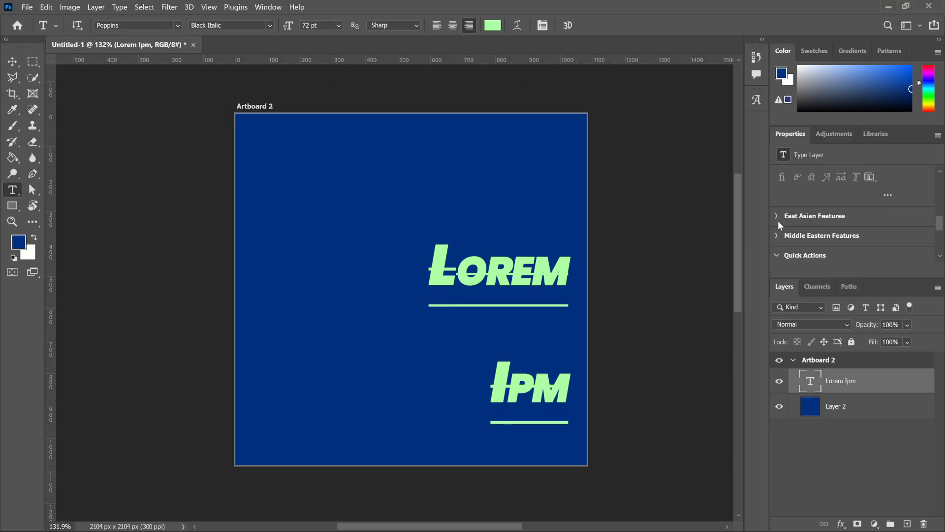
{"action": "left_click", "coordinate": [777, 218]}
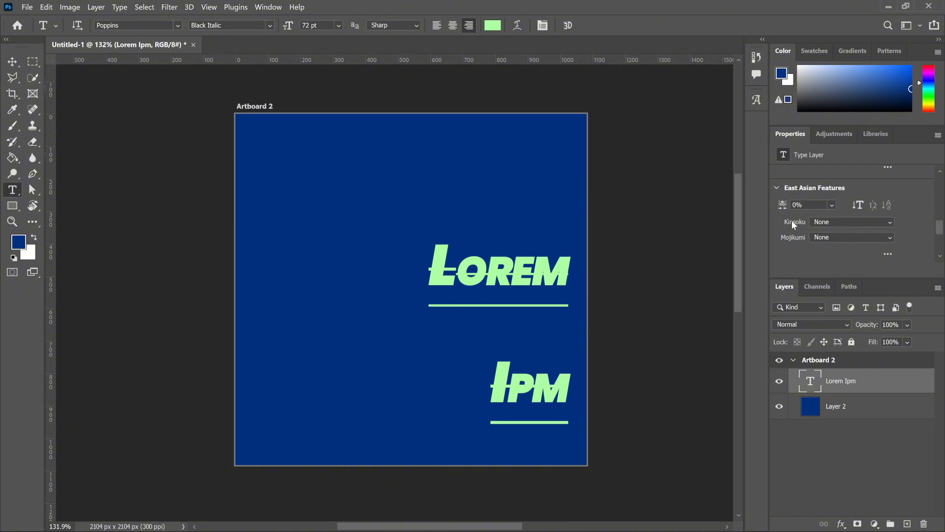
{"action": "scroll", "coordinate": [792, 222], "scroll_direction": "down", "scroll_amount": 2}
{"action": "scroll", "coordinate": [823, 218], "scroll_direction": "down", "scroll_amount": 2}
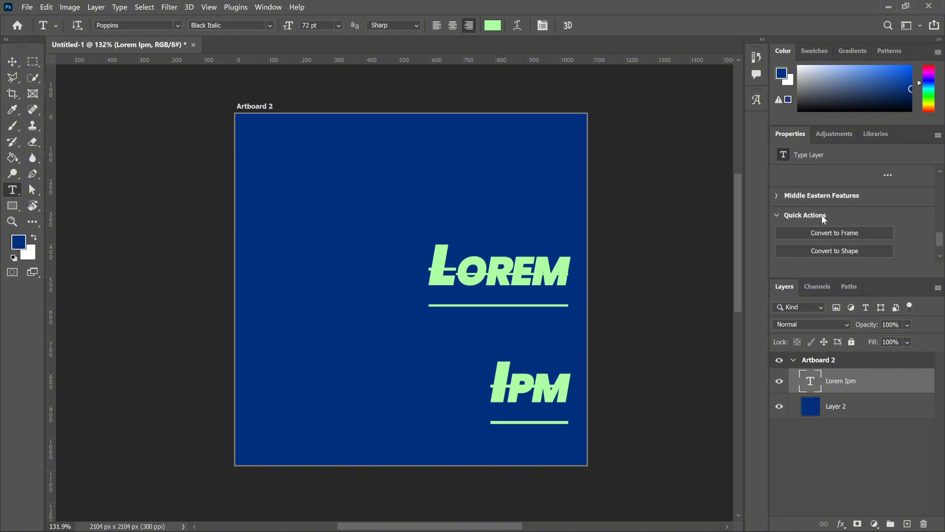
{"action": "left_click", "coordinate": [778, 195]}
{"action": "scroll", "coordinate": [835, 220], "scroll_direction": "down", "scroll_amount": 2}
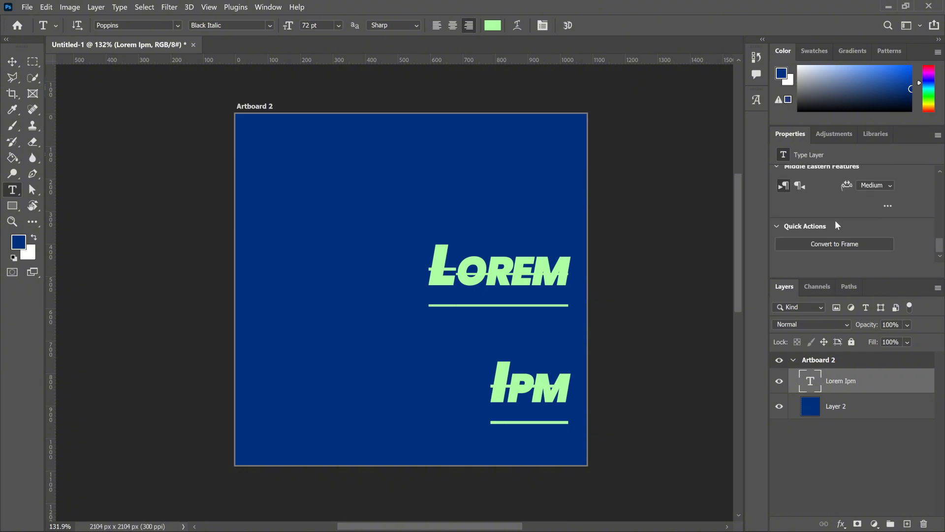
{"action": "scroll", "coordinate": [835, 220], "scroll_direction": "up", "scroll_amount": 2}
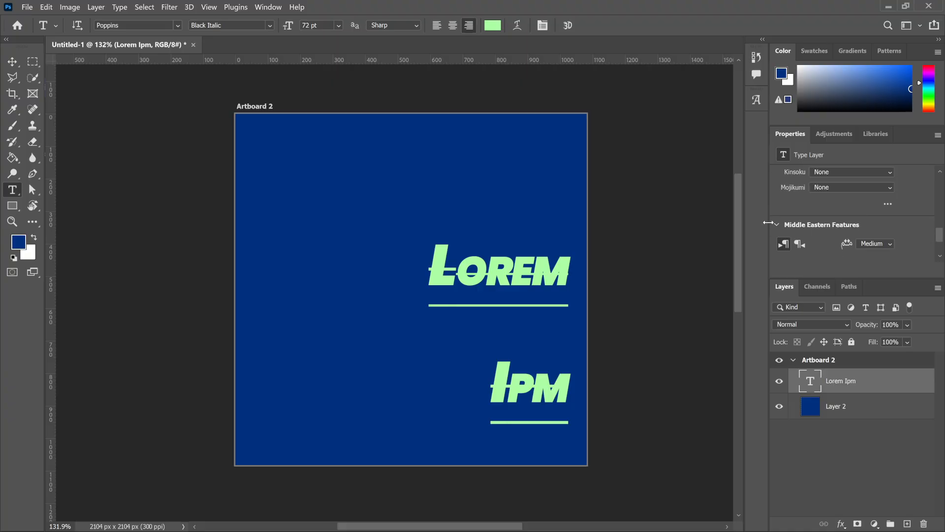
{"action": "left_click", "coordinate": [777, 225]}
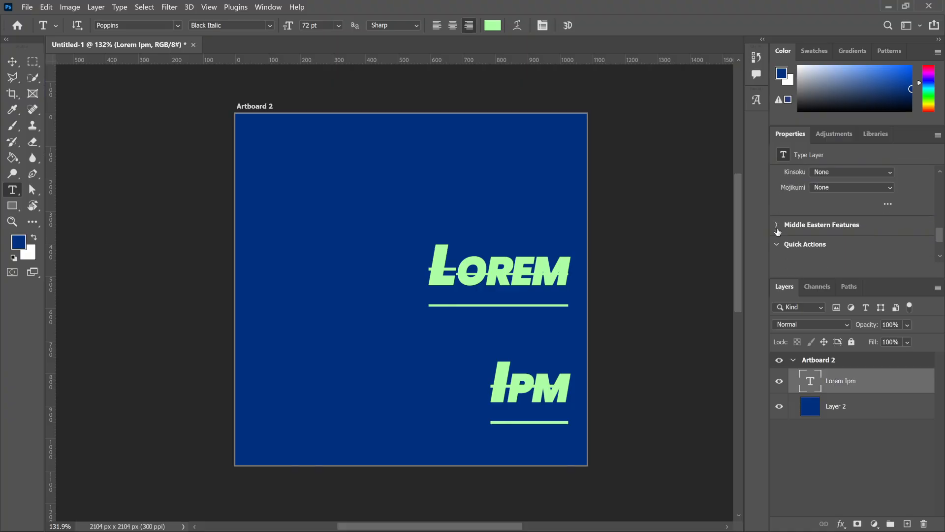
{"action": "scroll", "coordinate": [815, 221], "scroll_direction": "up", "scroll_amount": 5}
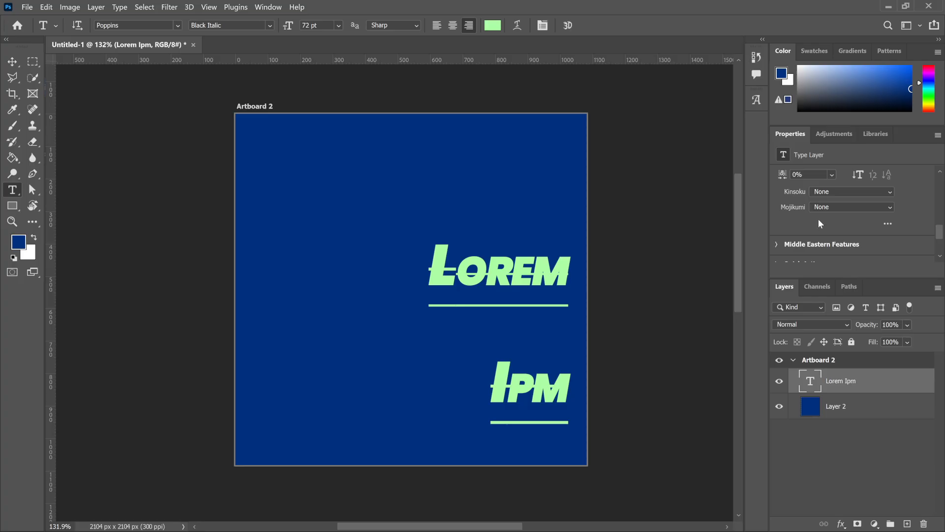
{"action": "left_click", "coordinate": [778, 197]}
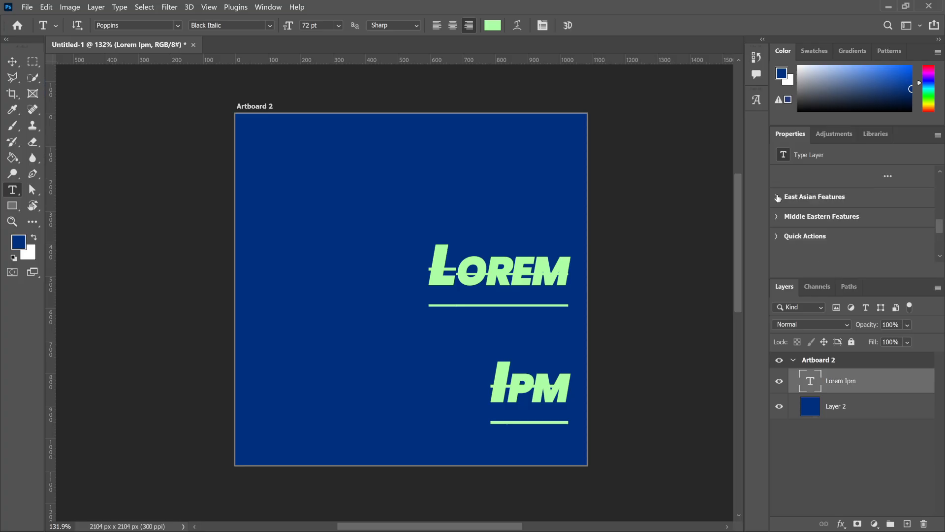
Try Optical kerning and a tracking of 0 on the text layer.
{"action": "scroll", "coordinate": [840, 222], "scroll_direction": "up", "scroll_amount": 3}
{"action": "scroll", "coordinate": [840, 222], "scroll_direction": "up", "scroll_amount": 2}
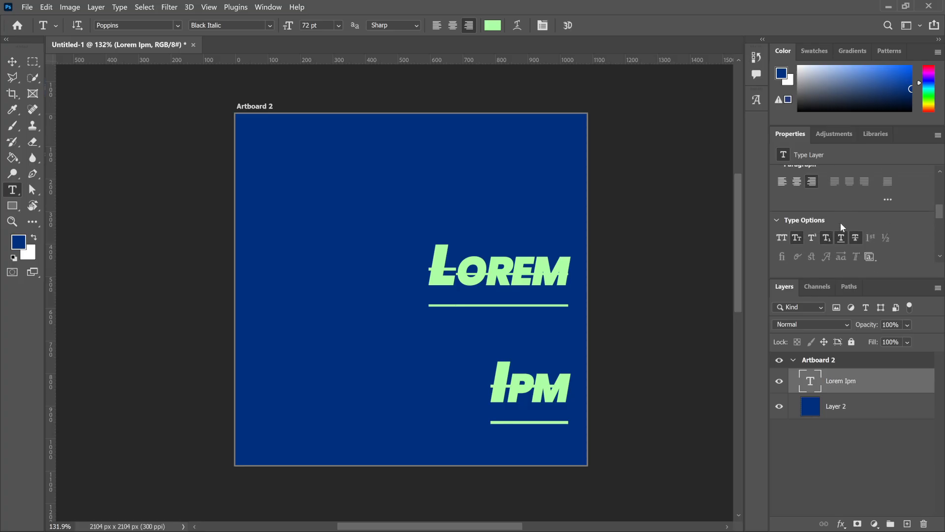
{"action": "scroll", "coordinate": [841, 225], "scroll_direction": "up", "scroll_amount": 4}
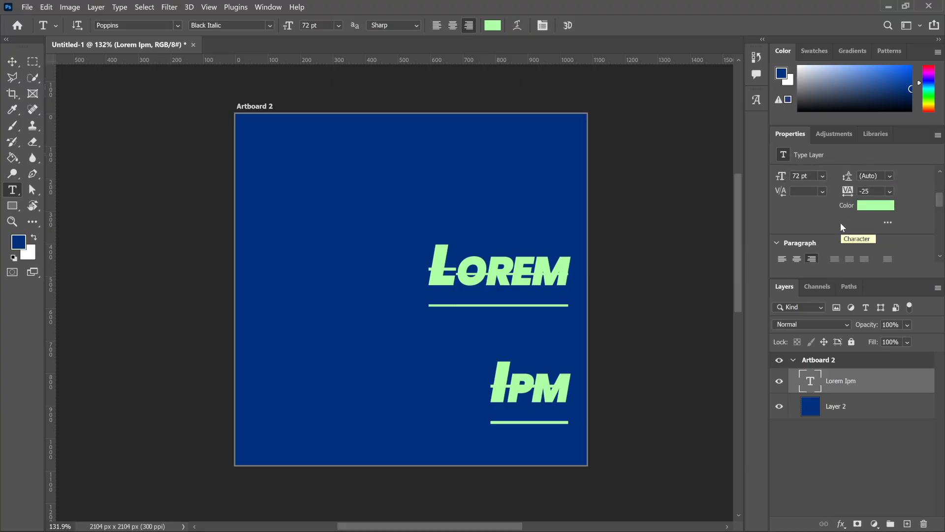
{"action": "left_click", "coordinate": [822, 231]}
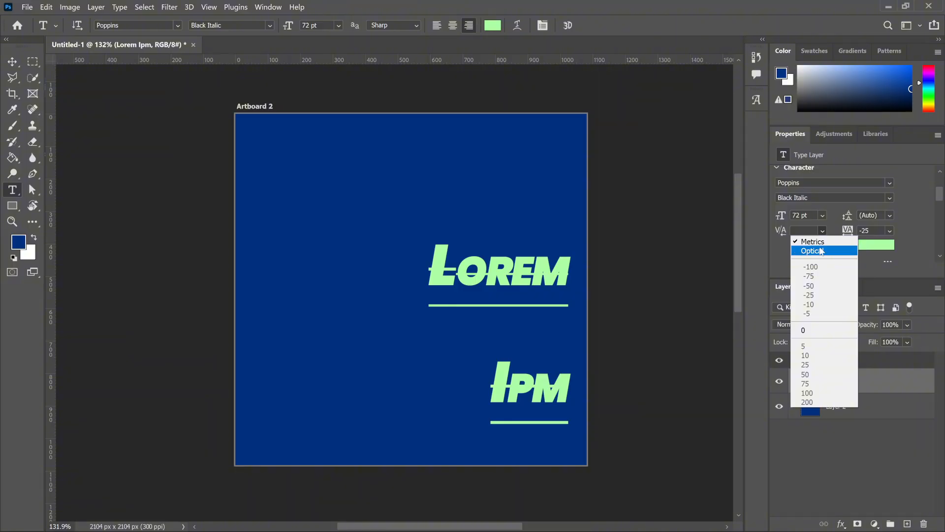
{"action": "left_click", "coordinate": [820, 252]}
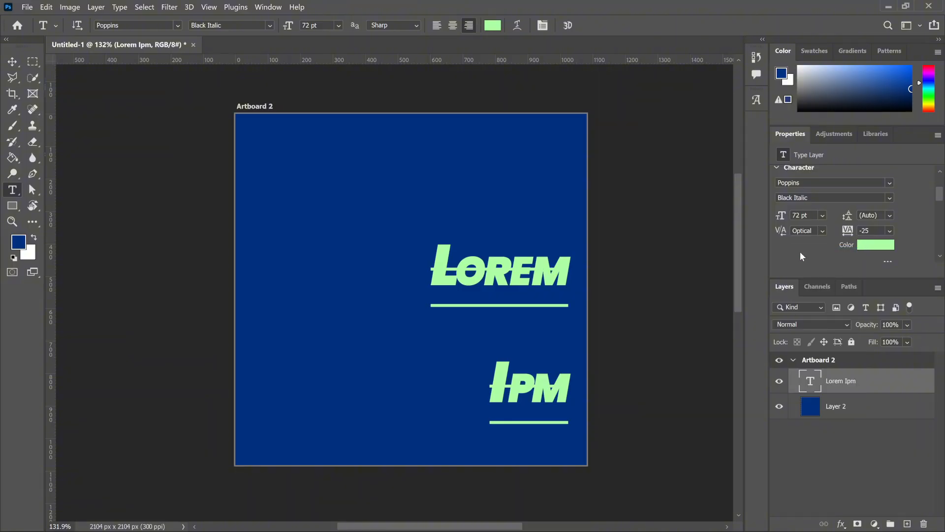
{"action": "left_click", "coordinate": [890, 232]}
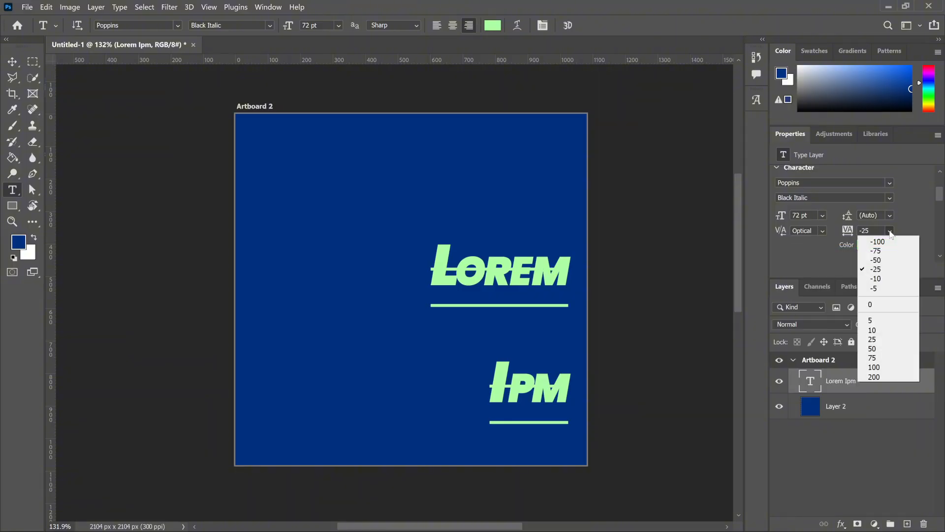
{"action": "left_click", "coordinate": [887, 303]}
Center the text layer on the artboard, and try lowering its opacity to 27% before restoring it to 100% and deselecting the layer.
{"action": "left_click", "coordinate": [361, 25]}
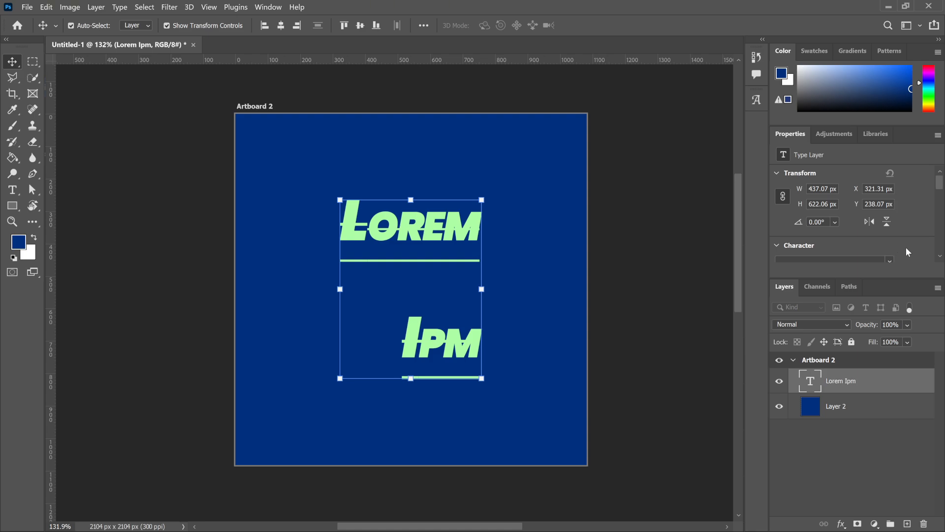
{"action": "left_click", "coordinate": [907, 324]}
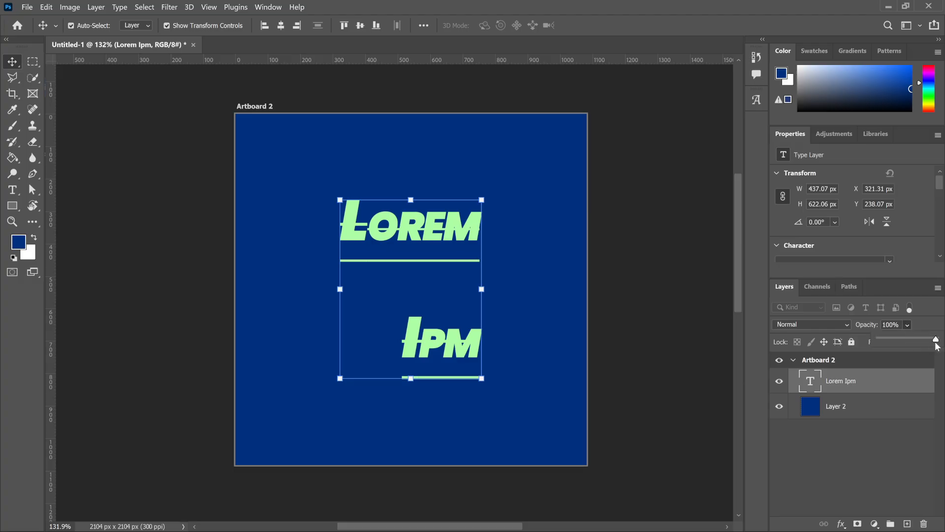
{"action": "left_click_drag", "start_coordinate": [936, 339], "coordinate": [895, 337]}
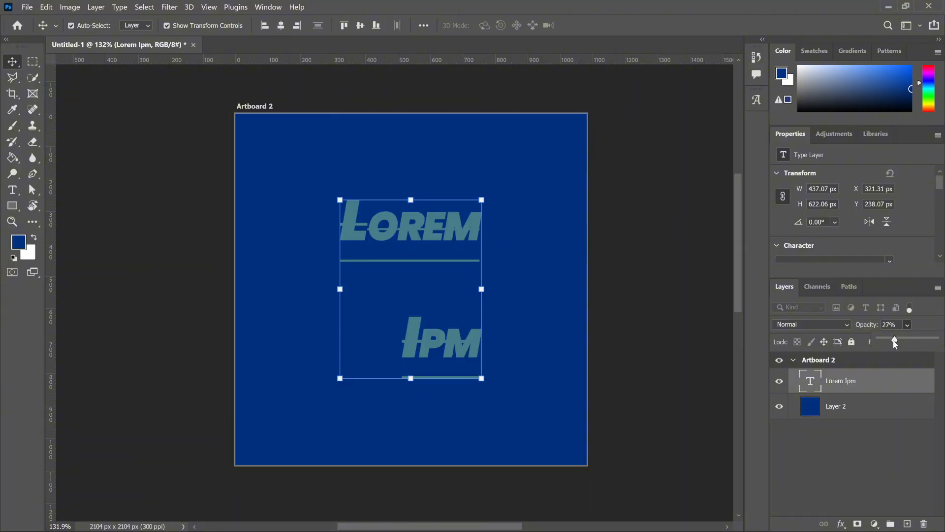
{"action": "left_click_drag", "start_coordinate": [885, 342], "coordinate": [943, 347]}
{"action": "left_click", "coordinate": [899, 456]}
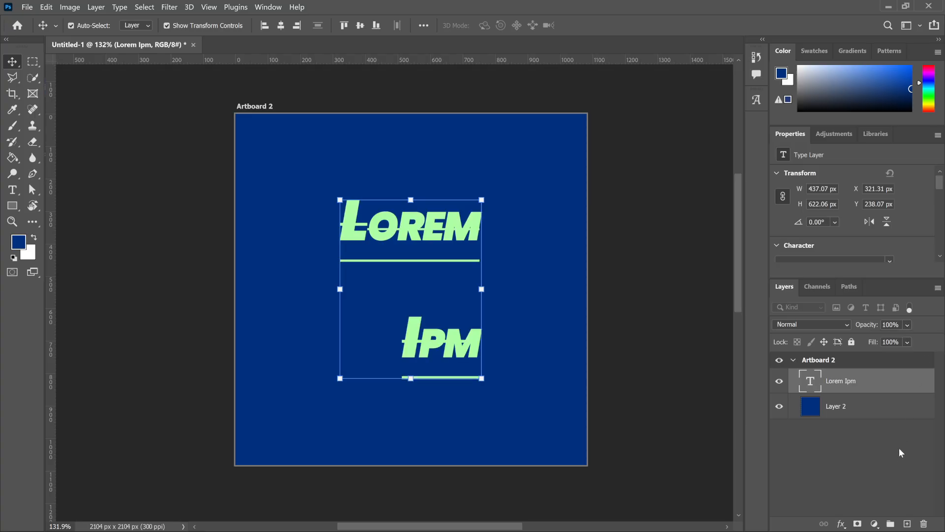
{"action": "left_click", "coordinate": [899, 448]}
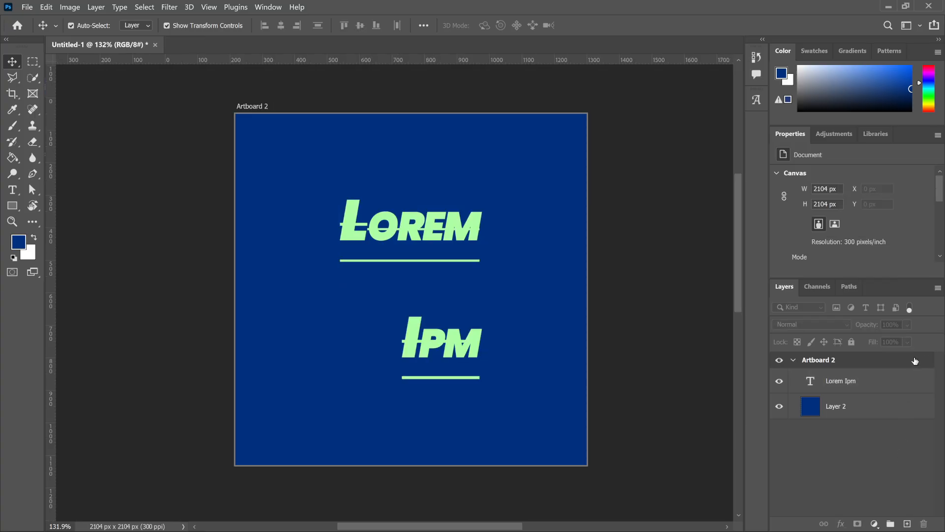
Try lowering the fill of the Lorem Ipm text layer, restore it to 100% and deselect the layer.
{"action": "left_click", "coordinate": [887, 380]}
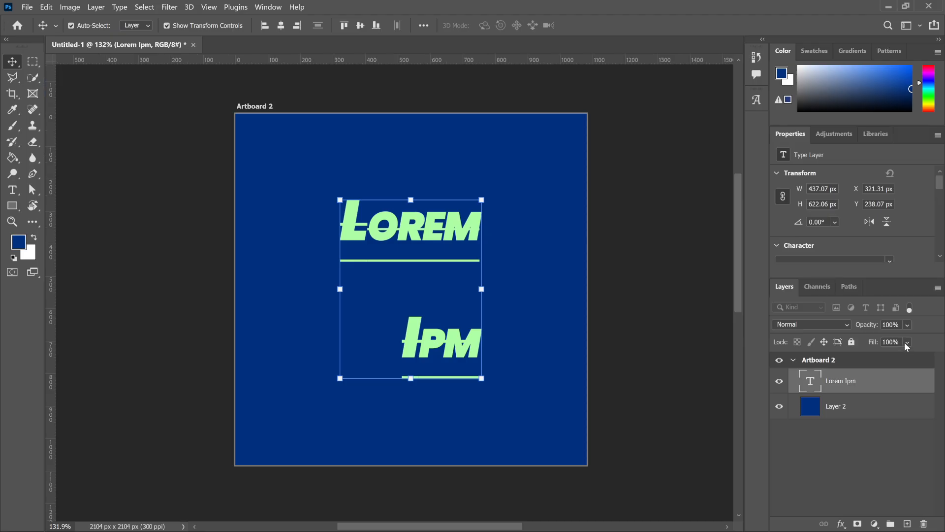
{"action": "left_click", "coordinate": [906, 342]}
{"action": "mouse_move", "coordinate": [936, 356]}
{"action": "left_mouse_down"}
{"action": "mouse_move", "coordinate": [873, 356]}
{"action": "mouse_move", "coordinate": [940, 358]}
{"action": "left_mouse_up"}
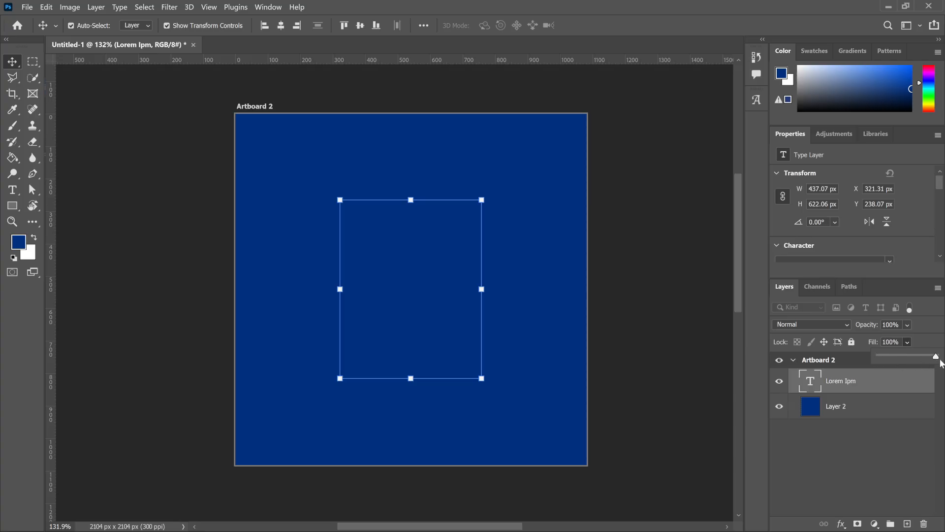
{"action": "left_click", "coordinate": [864, 444]}
{"action": "left_click", "coordinate": [863, 444]}
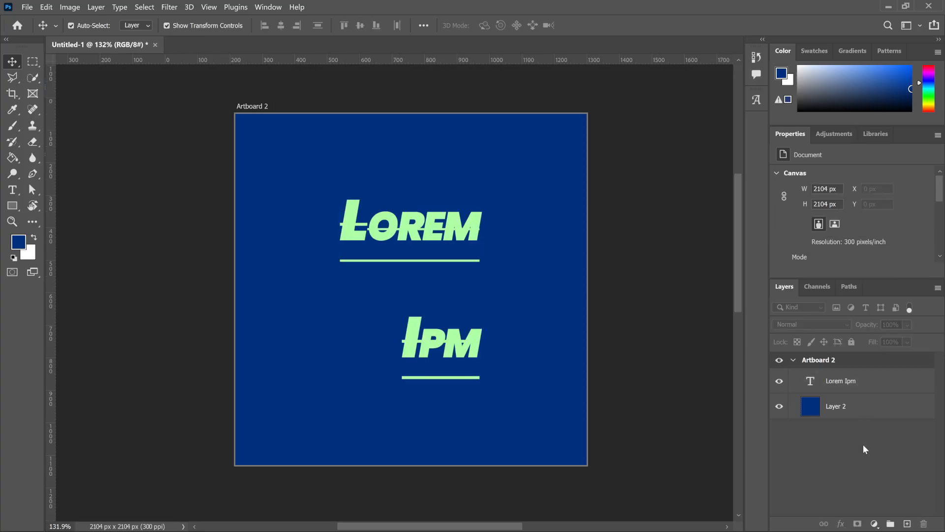
Select the Lorem Ipm text layer and look through the available layer styles without applying one.
{"action": "left_click", "coordinate": [851, 383]}
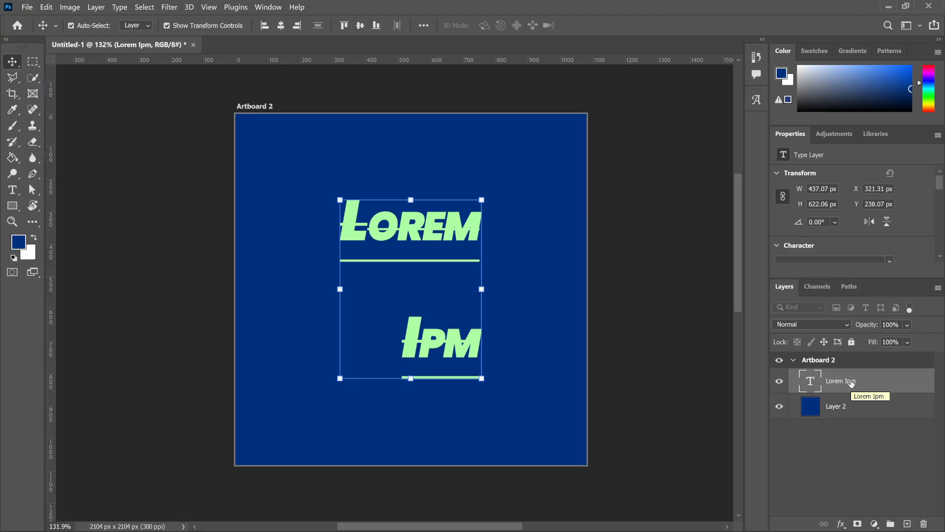
{"action": "left_click", "coordinate": [843, 522]}
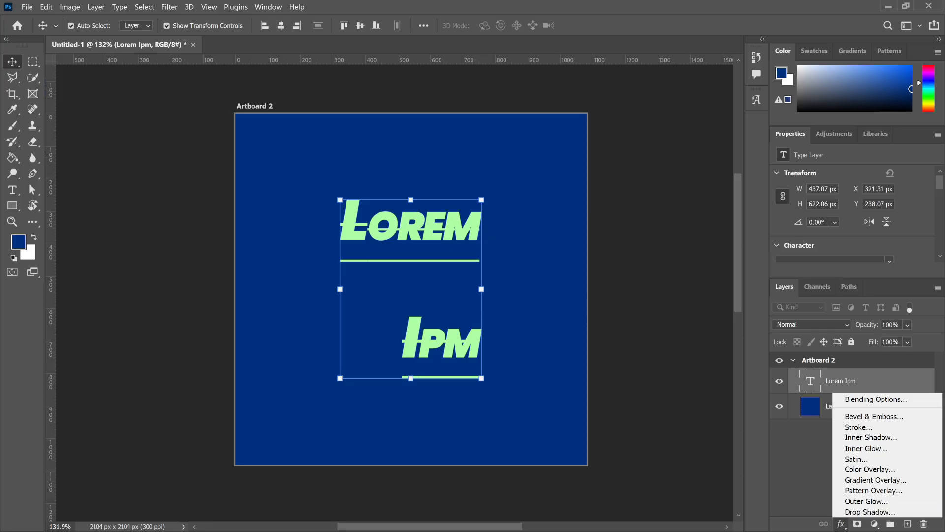
{"action": "left_click", "coordinate": [826, 489]}
Turn off strikethrough, underline, Subscript and Small Caps on the text, and center it vertically and horizontally on the artboard.
{"action": "scroll", "coordinate": [856, 256], "scroll_direction": "down", "scroll_amount": 2}
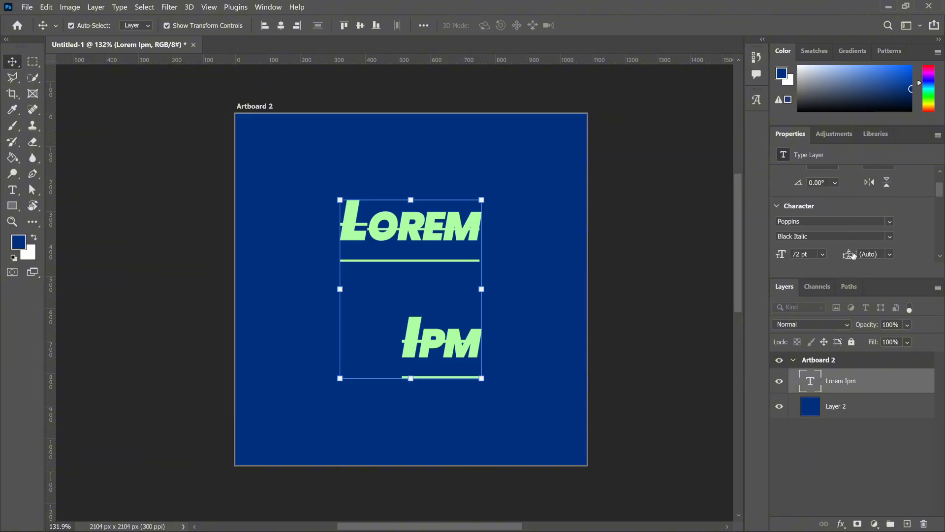
{"action": "scroll", "coordinate": [855, 246], "scroll_direction": "down", "scroll_amount": 2}
{"action": "scroll", "coordinate": [857, 241], "scroll_direction": "down", "scroll_amount": 4}
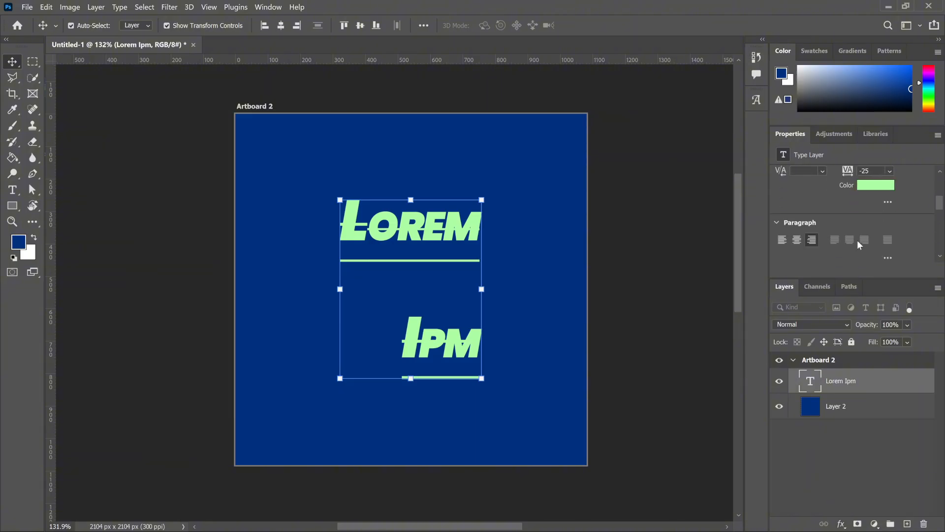
{"action": "scroll", "coordinate": [852, 232], "scroll_direction": "down", "scroll_amount": 1}
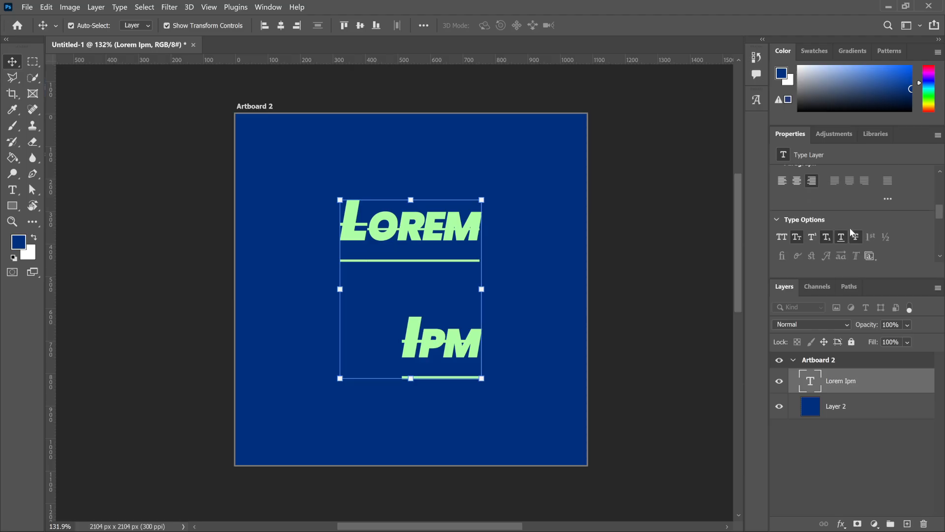
{"action": "left_click", "coordinate": [856, 238]}
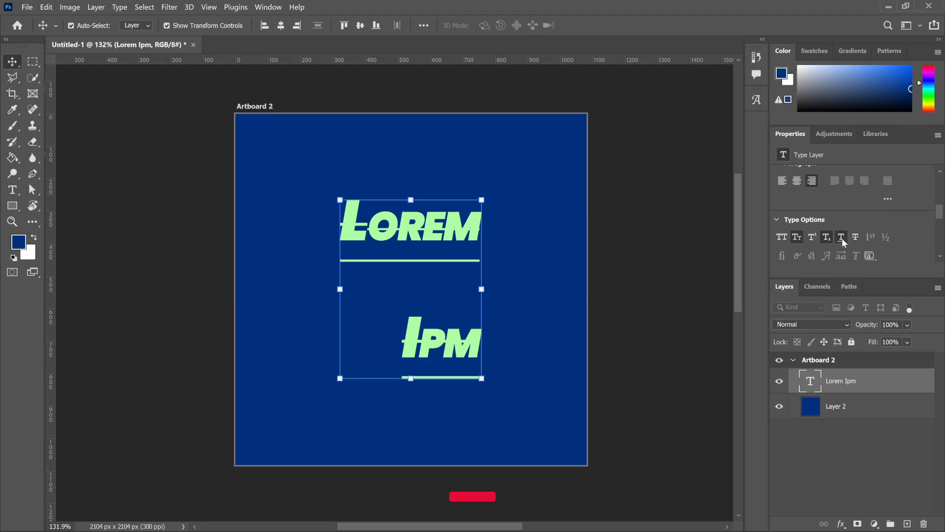
{"action": "left_click", "coordinate": [827, 237]}
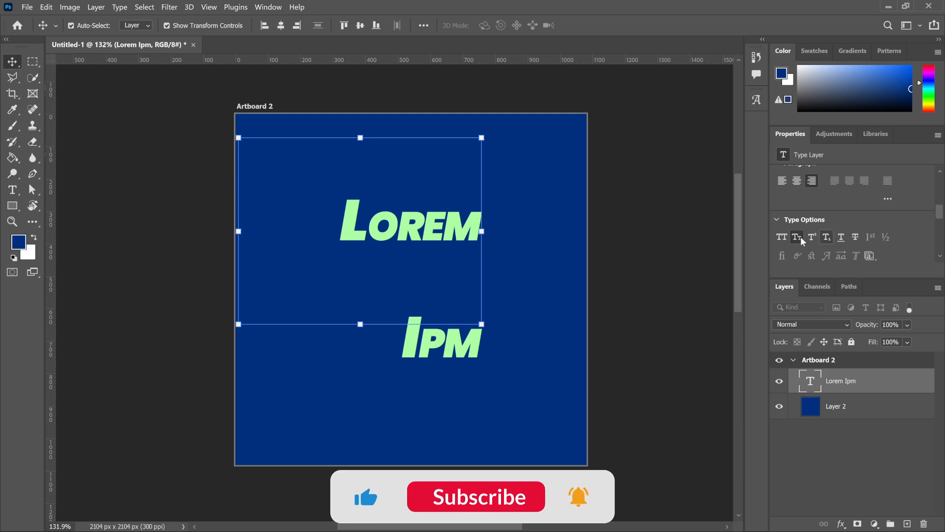
{"action": "left_click", "coordinate": [801, 239]}
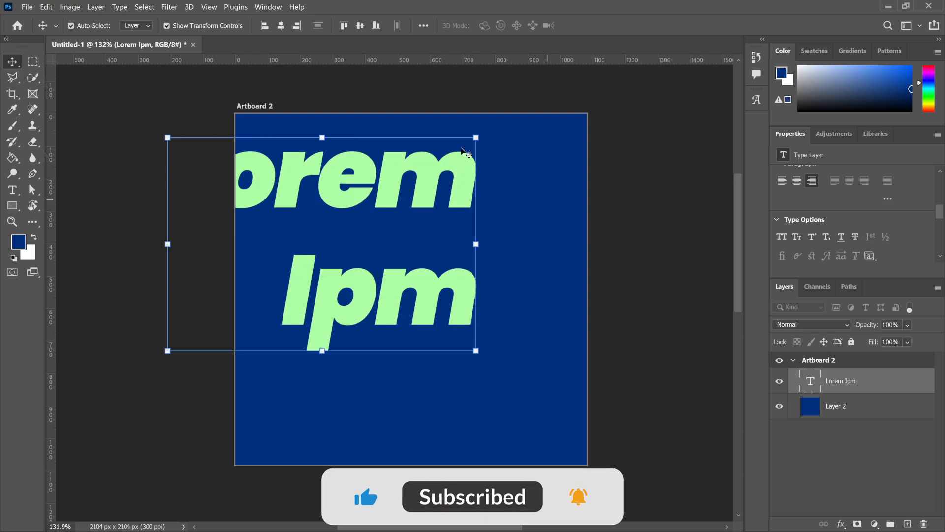
{"action": "left_click", "coordinate": [361, 25]}
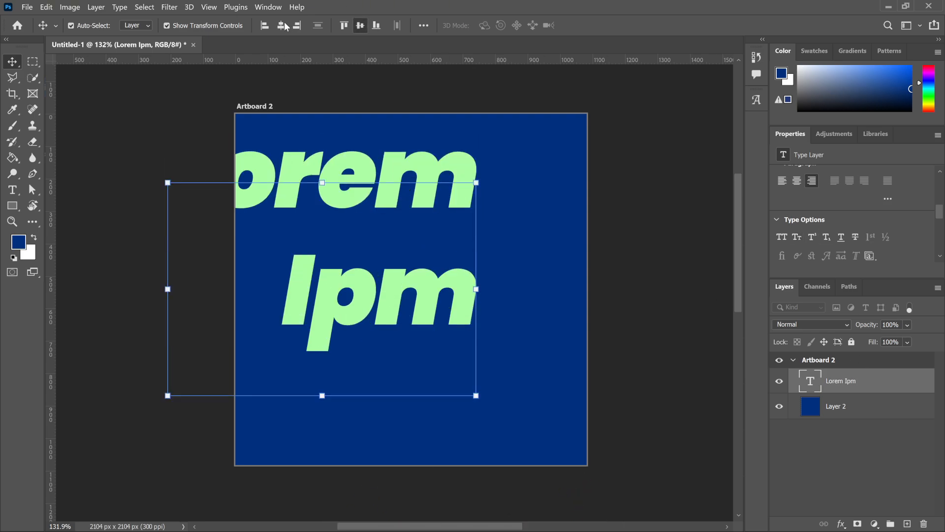
{"action": "left_click", "coordinate": [281, 25]}
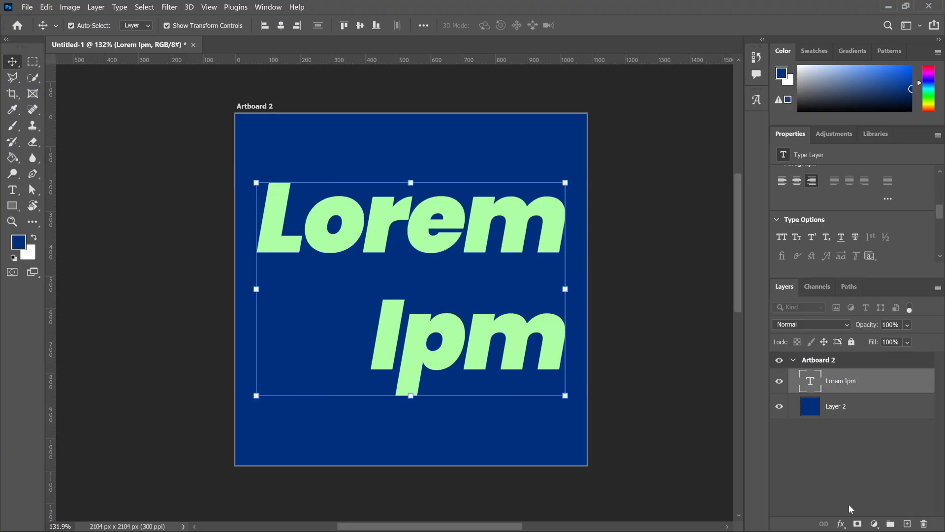
Add a white Stroke layer style to the text layer with a size of 10 px.
{"action": "left_click", "coordinate": [841, 521]}
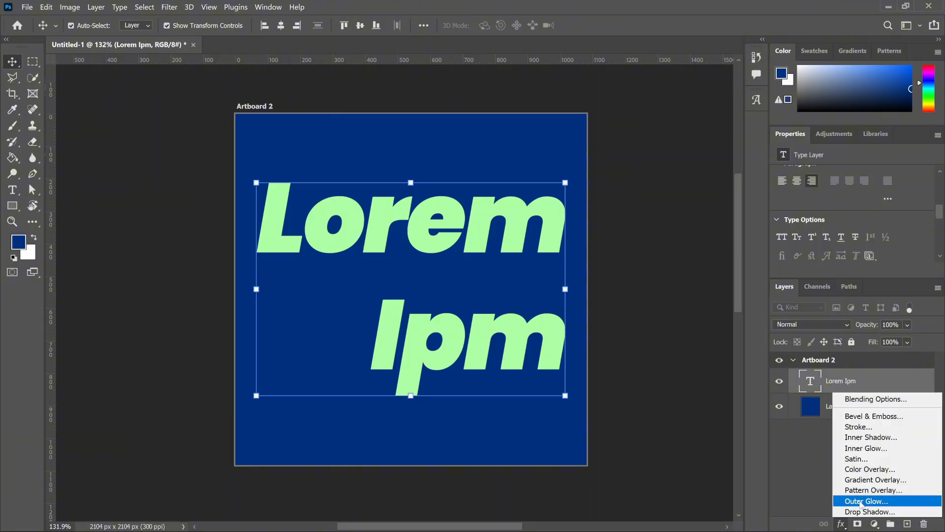
{"action": "left_click", "coordinate": [854, 426]}
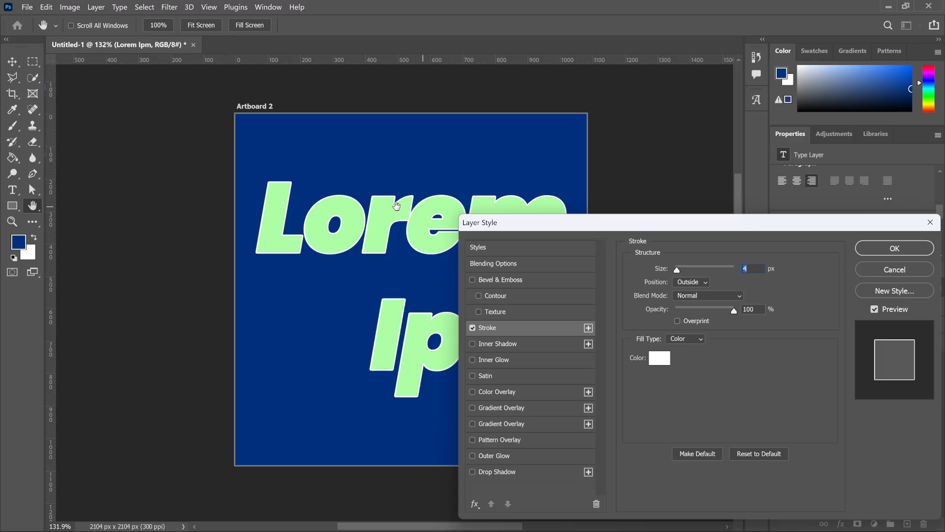
{"action": "left_click_drag", "start_coordinate": [677, 270], "coordinate": [684, 275]}
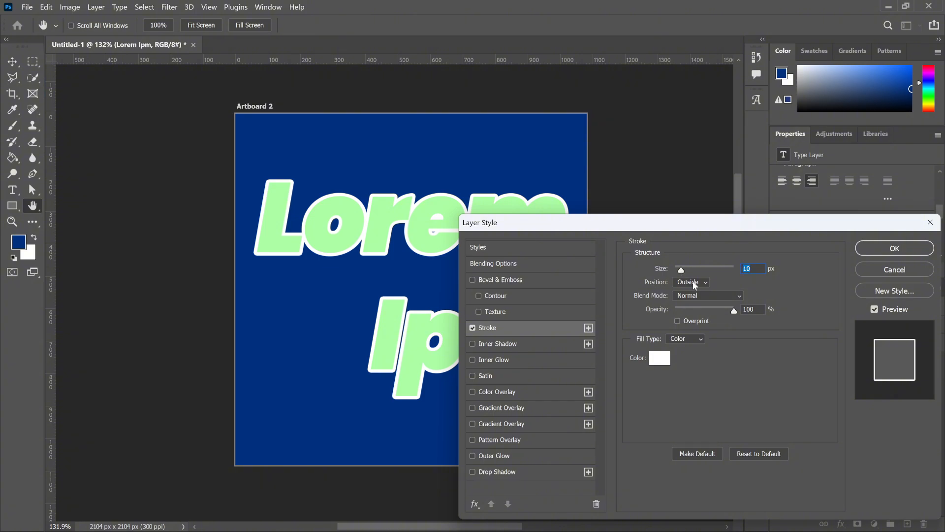
Try the Inside and Center positions for the stroke, return it to Outside and apply the layer style.
{"action": "left_click", "coordinate": [695, 285]}
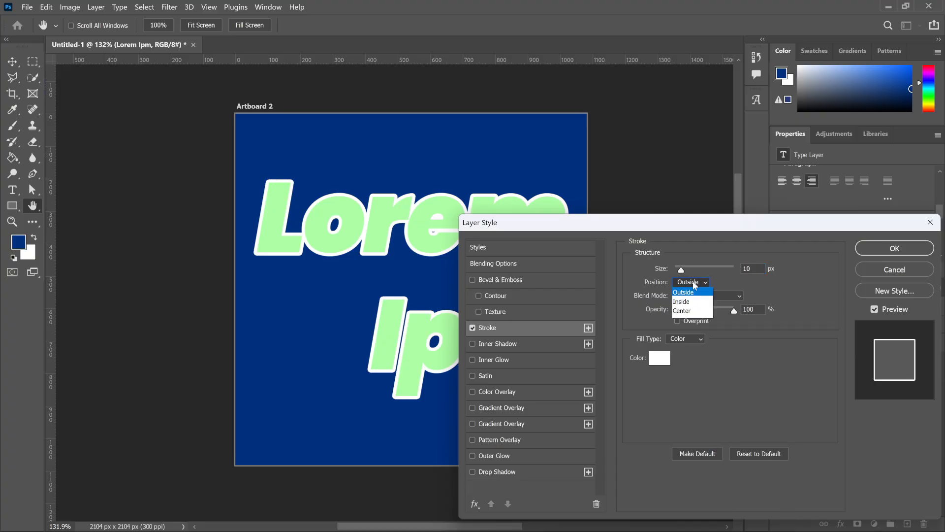
{"action": "left_click", "coordinate": [693, 302]}
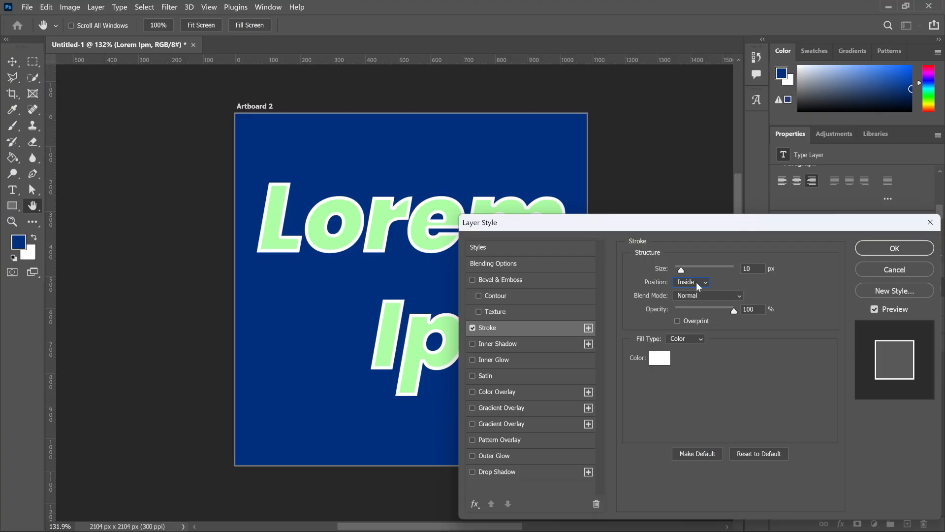
{"action": "left_click", "coordinate": [697, 283]}
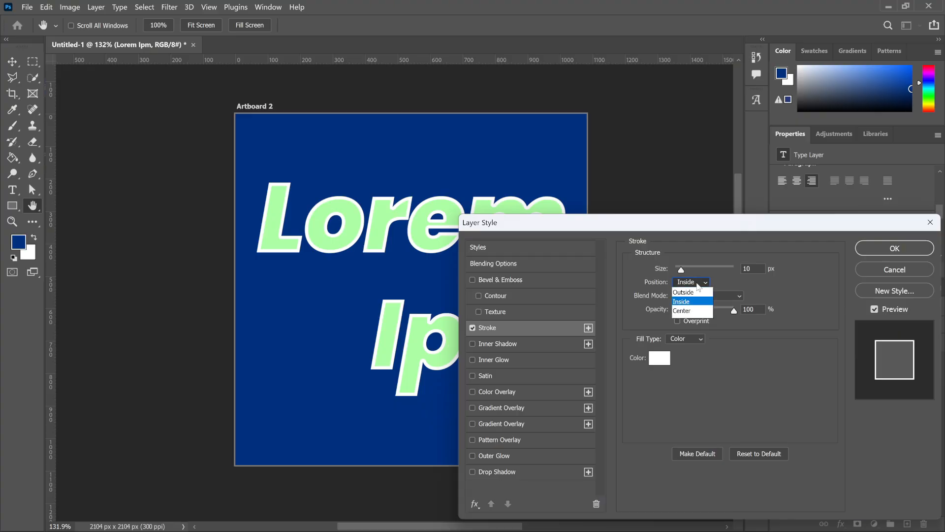
{"action": "left_click", "coordinate": [695, 311]}
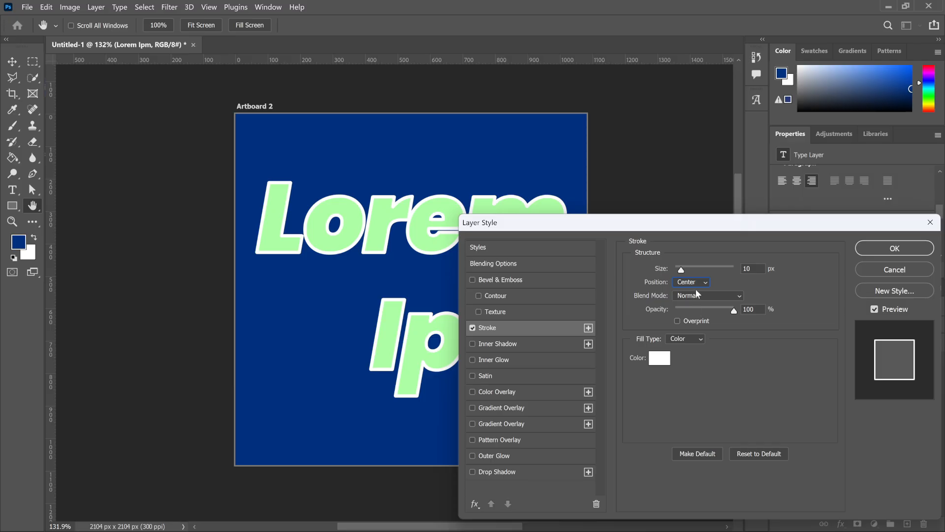
{"action": "left_click", "coordinate": [696, 279]}
{"action": "left_click", "coordinate": [694, 294]}
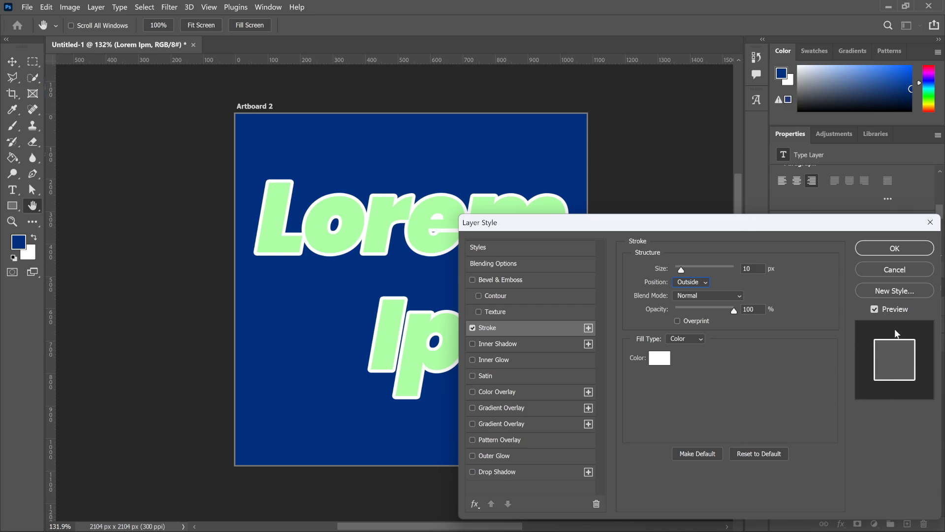
{"action": "left_click", "coordinate": [890, 251]}
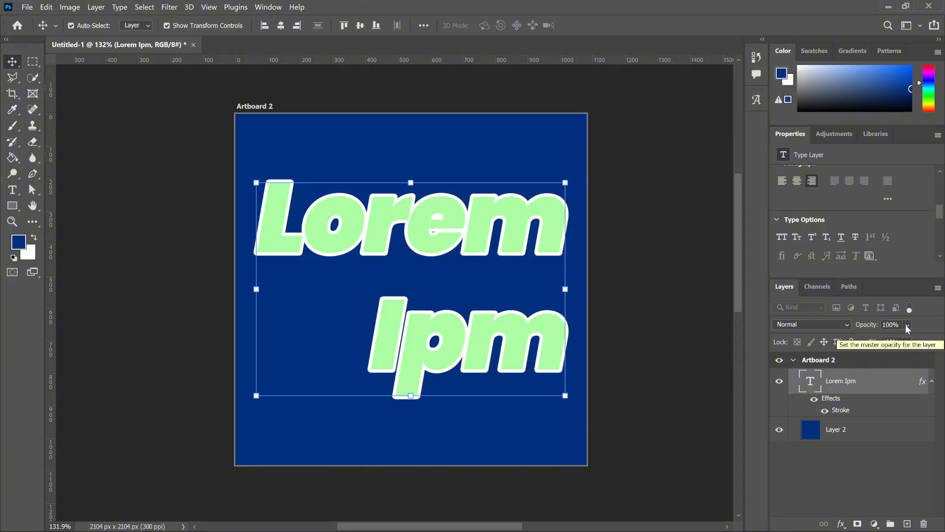
Try a lower opacity on the stroked text layer, restore it to 100% and deselect the layer.
{"action": "left_click", "coordinate": [906, 326]}
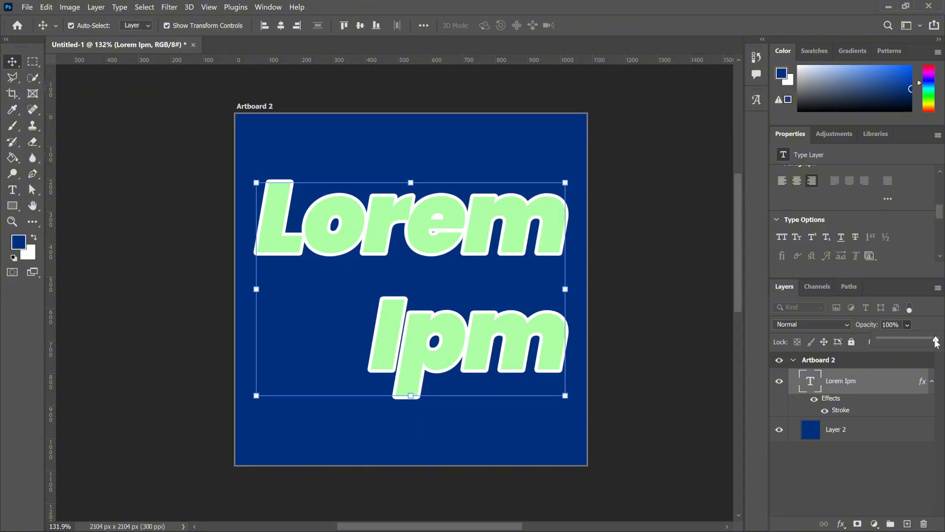
{"action": "mouse_move", "coordinate": [936, 339]}
{"action": "left_mouse_down"}
{"action": "mouse_move", "coordinate": [879, 345]}
{"action": "mouse_move", "coordinate": [941, 341]}
{"action": "left_mouse_up"}
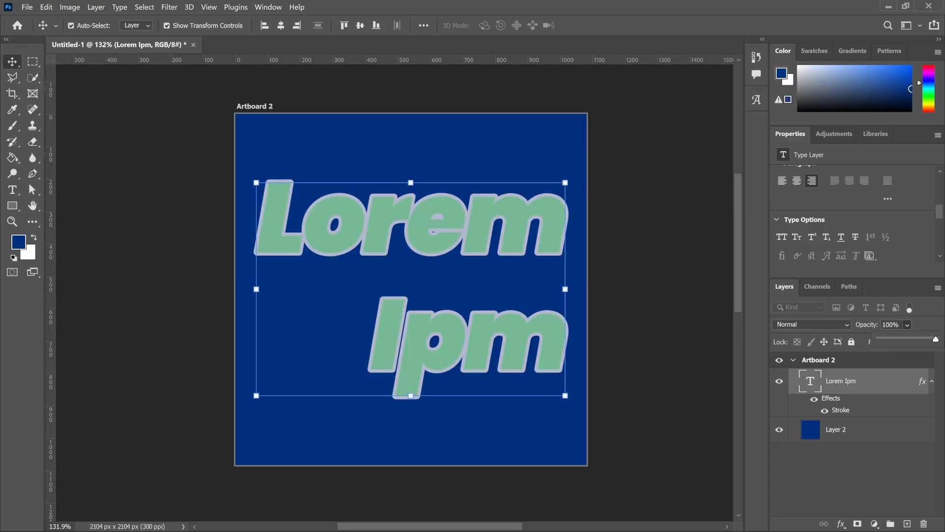
{"action": "left_click", "coordinate": [881, 476]}
{"action": "left_click", "coordinate": [880, 473]}
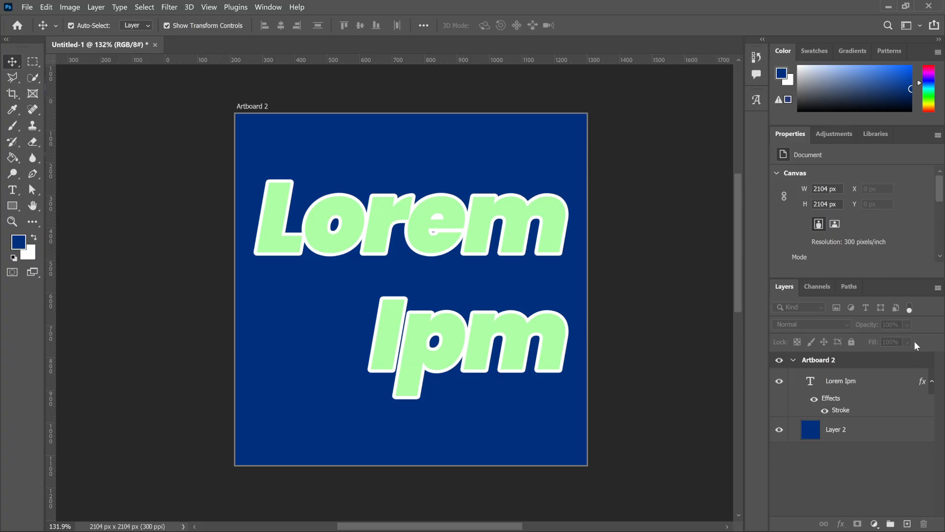
Lower the fill of the Lorem Ipm text layer to 8% while keeping its opacity at 100%.
{"action": "left_click", "coordinate": [864, 389]}
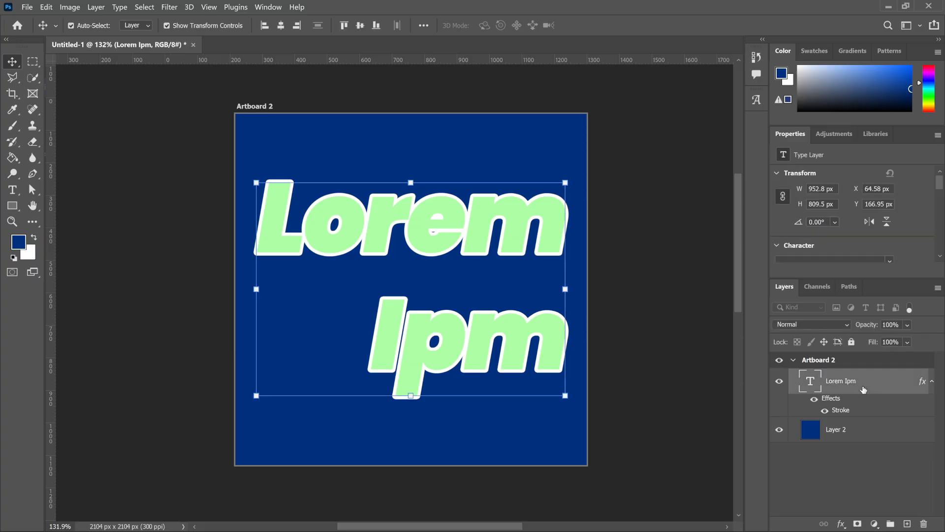
{"action": "left_click", "coordinate": [907, 341]}
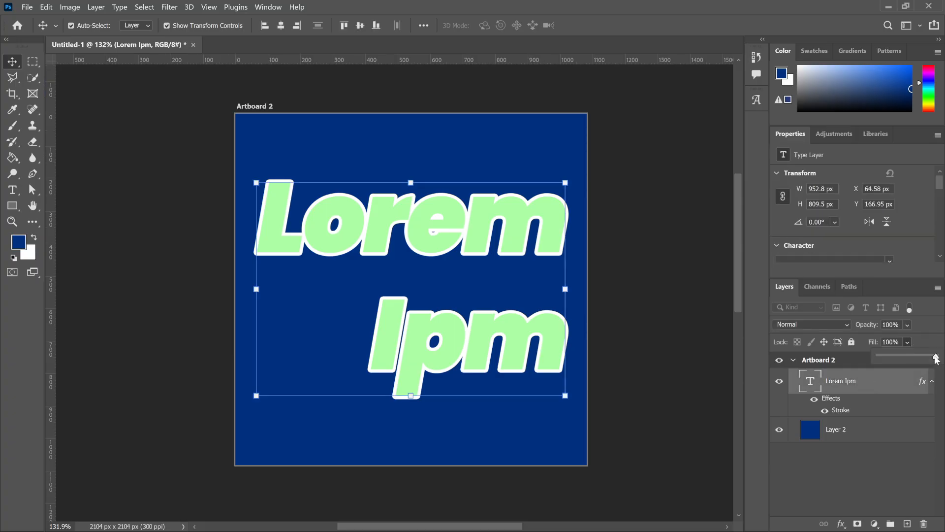
{"action": "left_click_drag", "start_coordinate": [938, 356], "coordinate": [884, 360]}
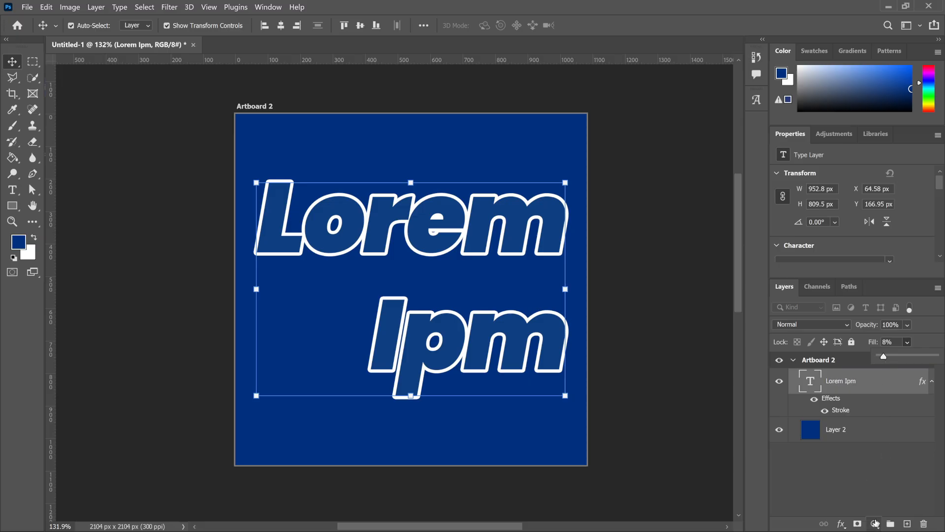
Add a layer mask to the text layer and paint black over parts of the lettering with the Brush tool.
{"action": "left_click", "coordinate": [876, 522]}
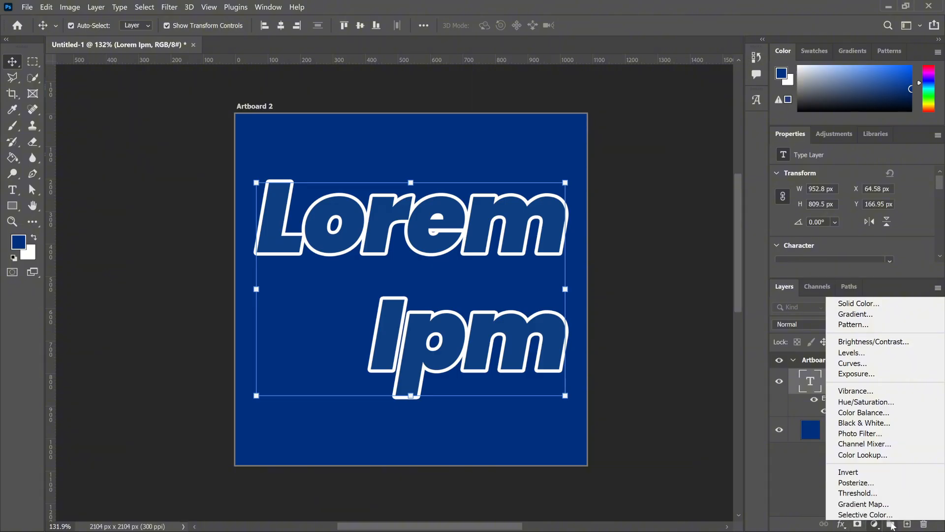
{"action": "left_click", "coordinate": [816, 484]}
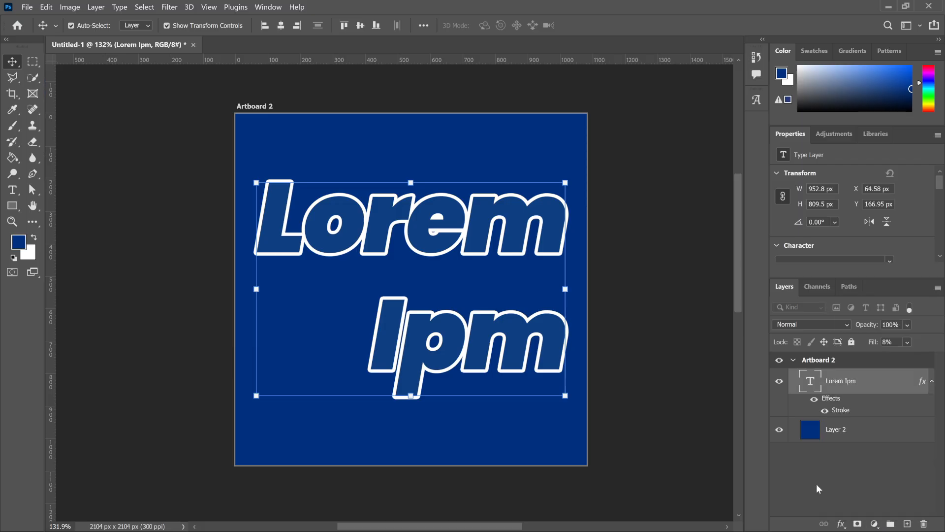
{"action": "left_click", "coordinate": [858, 523]}
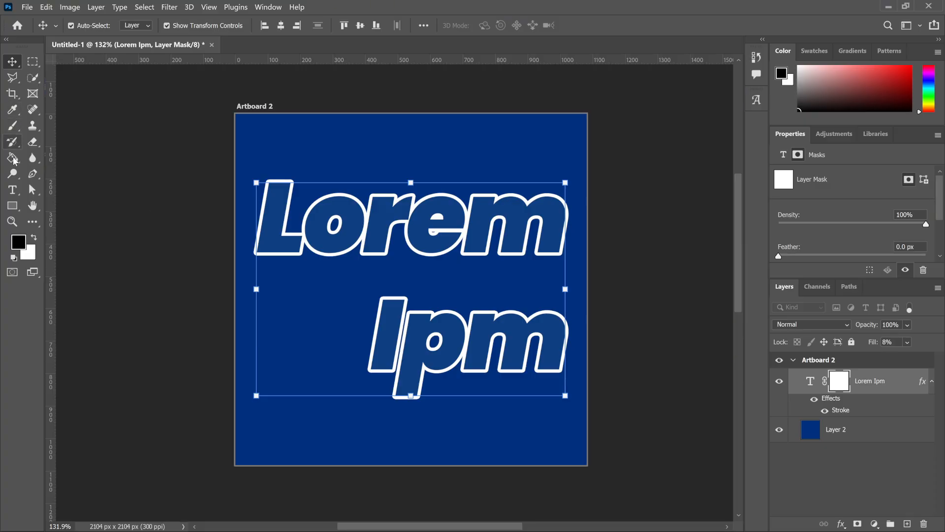
{"action": "left_click", "coordinate": [14, 129]}
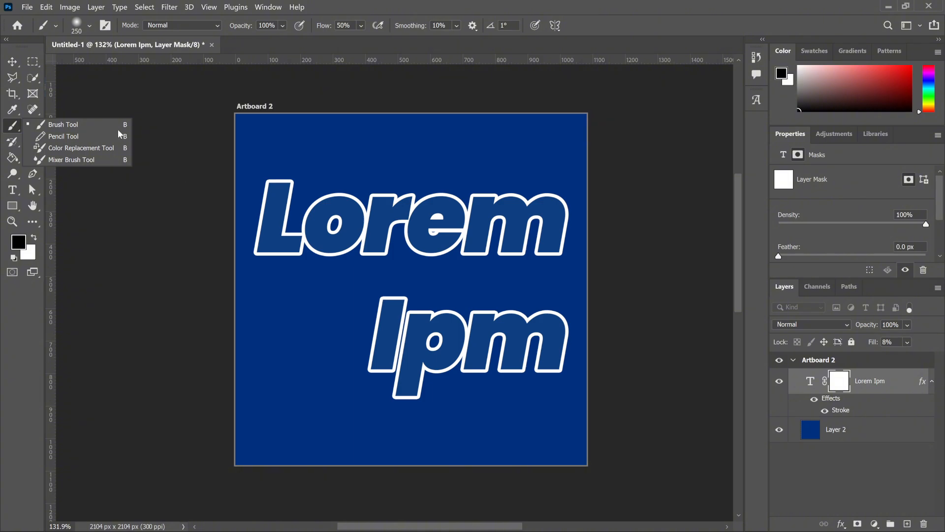
{"action": "left_click", "coordinate": [102, 127]}
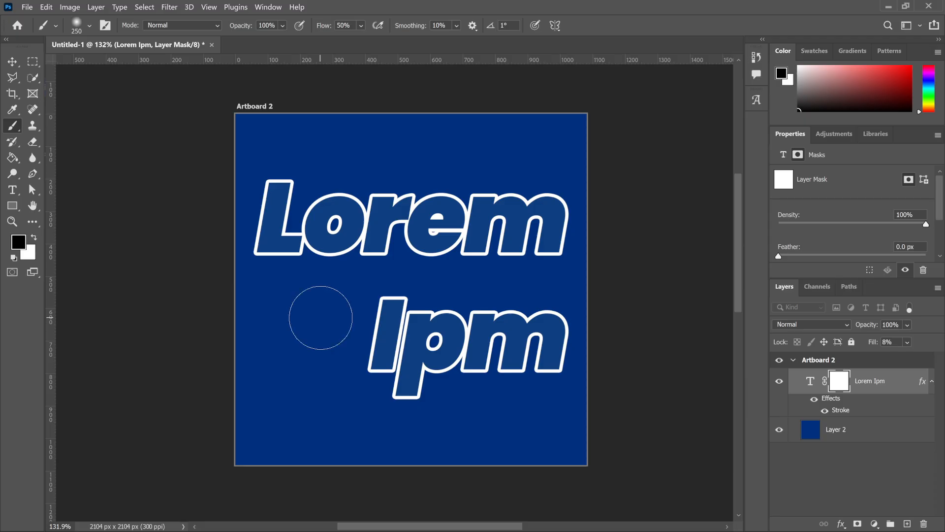
{"action": "mouse_move", "coordinate": [321, 317]}
{"action": "left_mouse_down"}
{"action": "mouse_move", "coordinate": [392, 386]}
{"action": "mouse_move", "coordinate": [511, 346]}
{"action": "mouse_move", "coordinate": [555, 376]}
{"action": "mouse_move", "coordinate": [536, 285]}
{"action": "mouse_move", "coordinate": [538, 188]}
{"action": "mouse_move", "coordinate": [380, 179]}
{"action": "mouse_move", "coordinate": [300, 187]}
{"action": "mouse_move", "coordinate": [269, 256]}
{"action": "mouse_move", "coordinate": [608, 266]}
{"action": "mouse_move", "coordinate": [330, 228]}
{"action": "mouse_move", "coordinate": [601, 238]}
{"action": "mouse_move", "coordinate": [365, 289]}
{"action": "mouse_move", "coordinate": [308, 266]}
{"action": "mouse_move", "coordinate": [393, 194]}
{"action": "mouse_move", "coordinate": [600, 359]}
{"action": "mouse_move", "coordinate": [472, 354]}
{"action": "mouse_move", "coordinate": [359, 281]}
{"action": "mouse_move", "coordinate": [472, 160]}
{"action": "mouse_move", "coordinate": [637, 216]}
{"action": "mouse_move", "coordinate": [345, 221]}
{"action": "mouse_move", "coordinate": [295, 249]}
{"action": "mouse_move", "coordinate": [303, 232]}
{"action": "mouse_move", "coordinate": [301, 249]}
{"action": "mouse_move", "coordinate": [237, 275]}
{"action": "mouse_move", "coordinate": [274, 264]}
{"action": "mouse_move", "coordinate": [389, 420]}
{"action": "mouse_move", "coordinate": [539, 374]}
{"action": "mouse_move", "coordinate": [480, 356]}
{"action": "mouse_move", "coordinate": [442, 315]}
{"action": "mouse_move", "coordinate": [612, 327]}
{"action": "mouse_move", "coordinate": [474, 359]}
{"action": "mouse_move", "coordinate": [556, 360]}
{"action": "mouse_move", "coordinate": [489, 319]}
{"action": "mouse_move", "coordinate": [448, 339]}
{"action": "left_mouse_up"}
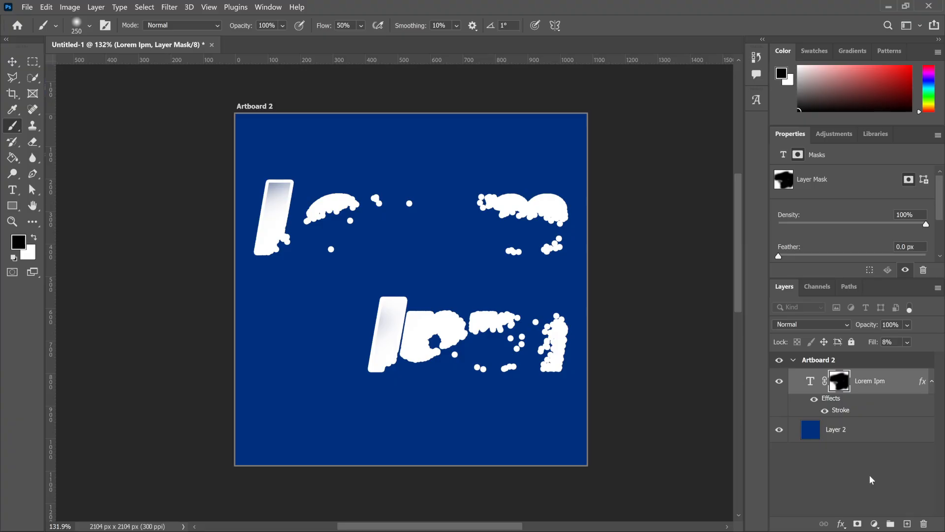
Disable the text layer's mask, delete it and switch back to the Move tool.
{"action": "right_click", "coordinate": [840, 384]}
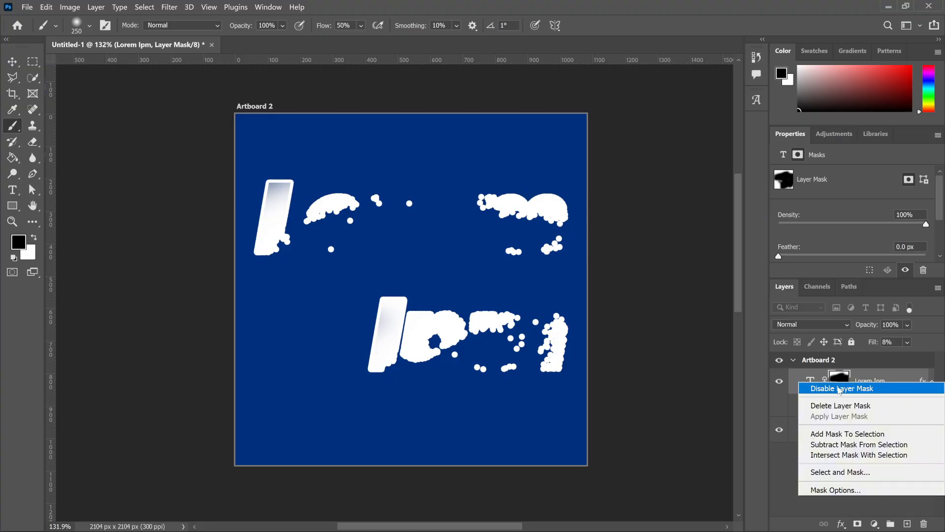
{"action": "left_click", "coordinate": [839, 389]}
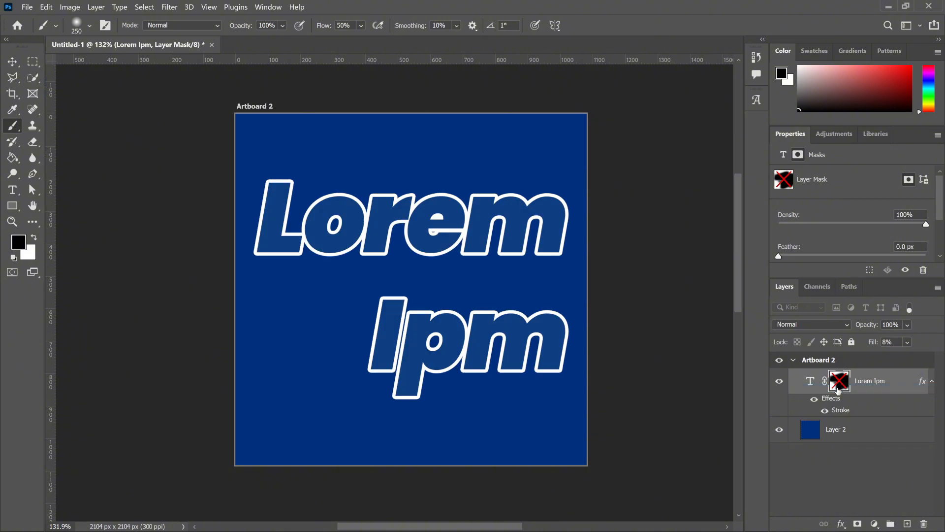
{"action": "right_click", "coordinate": [839, 387]}
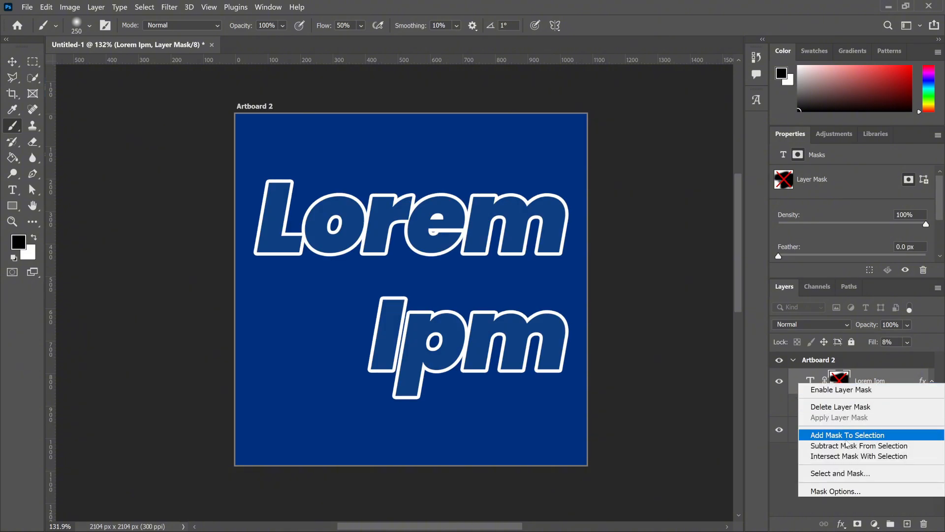
{"action": "left_click", "coordinate": [836, 411]}
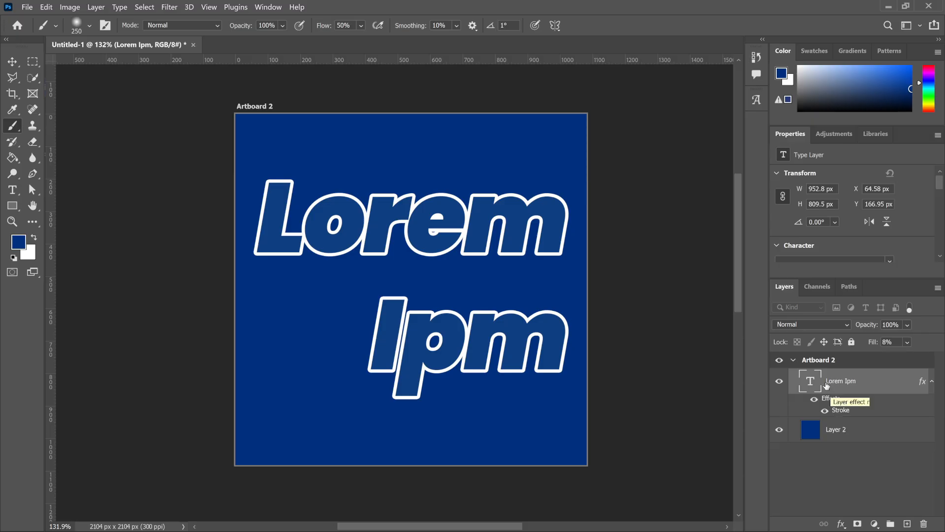
{"action": "key", "text": "v"}
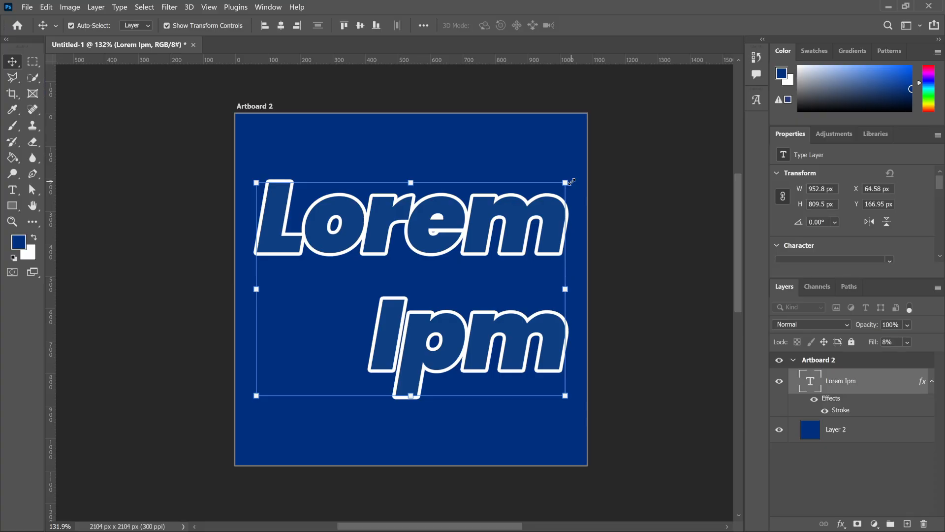
{"action": "scroll", "coordinate": [571, 182], "scroll_direction": "up", "scroll_amount": 5}
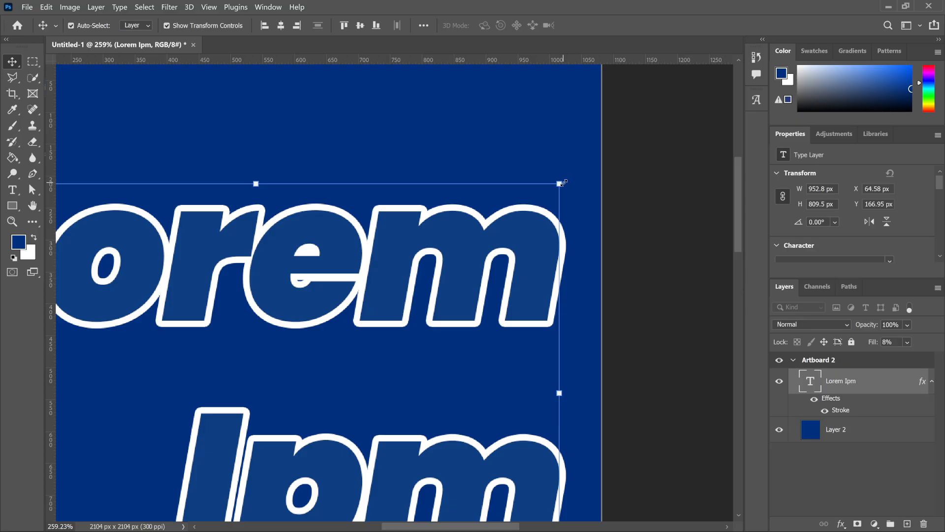
{"action": "scroll", "coordinate": [563, 184], "scroll_direction": "down", "scroll_amount": 4}
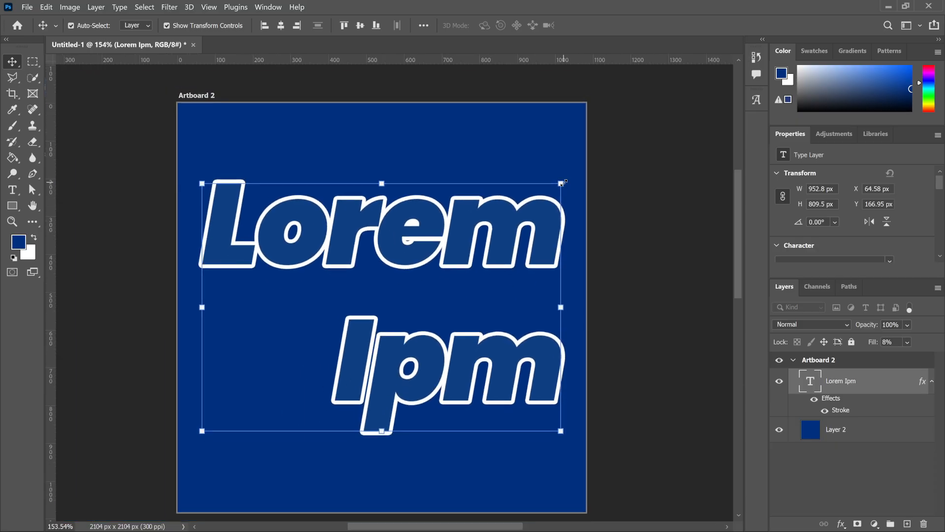
{"action": "right_click", "coordinate": [497, 229]}
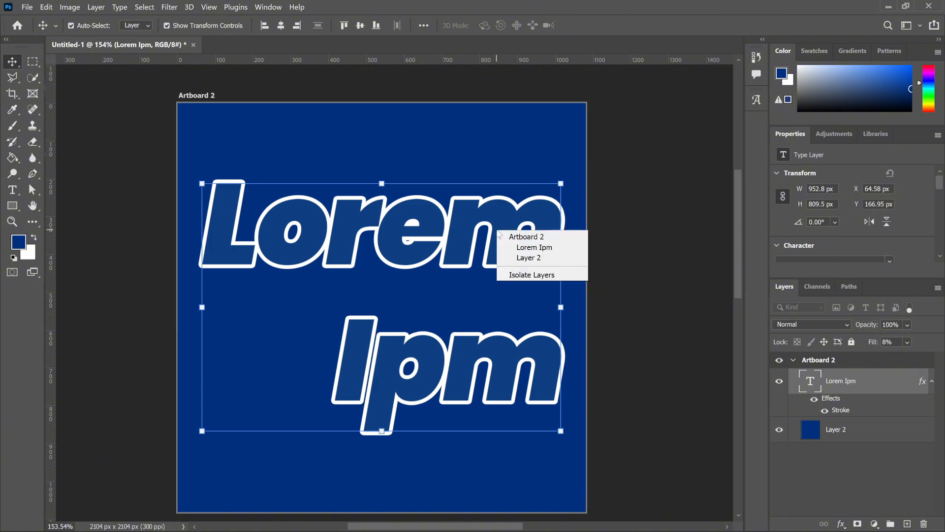
{"action": "left_click", "coordinate": [860, 378]}
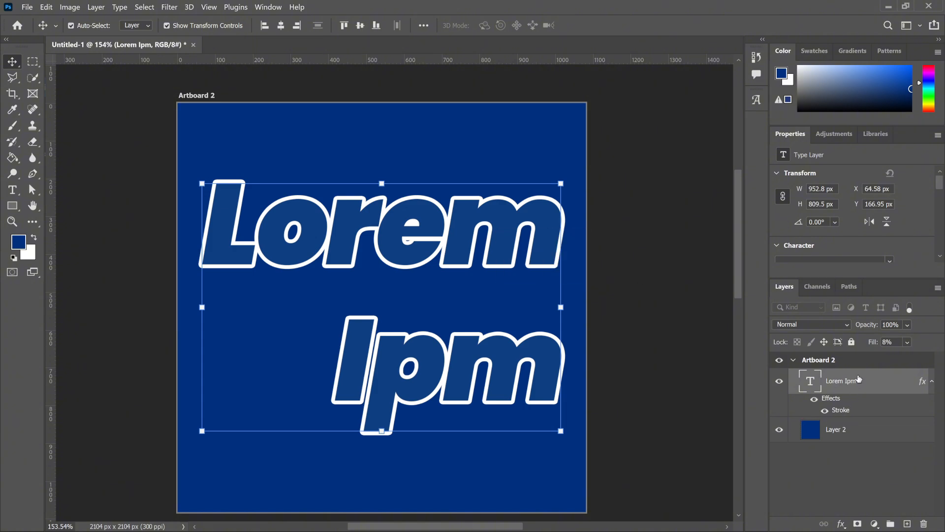
{"action": "right_click", "coordinate": [859, 379]}
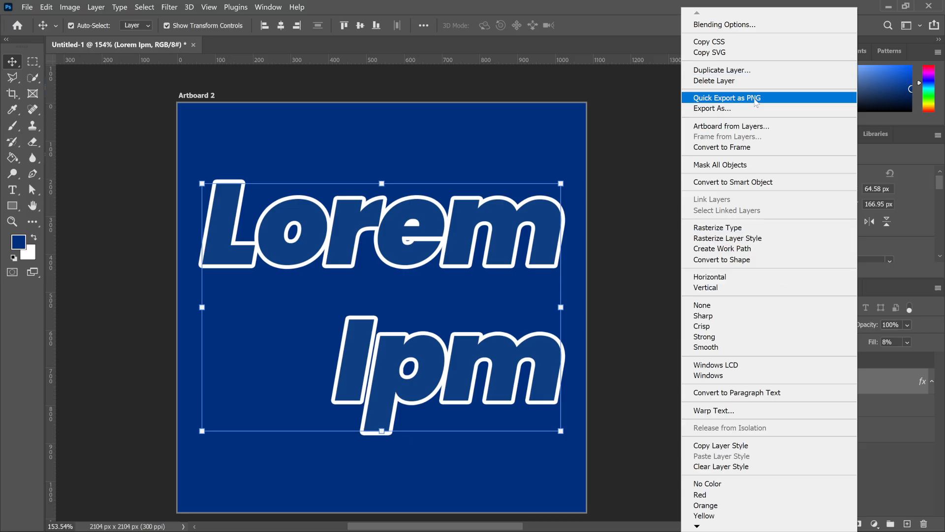
{"action": "left_click", "coordinate": [886, 376]}
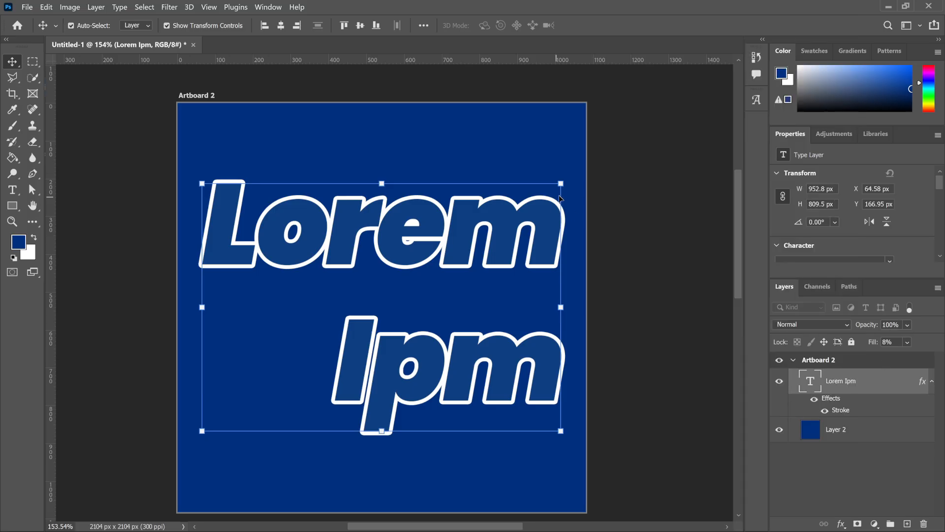
Scale the text layer down proportionally to about 69% with Free Transform and center it on the artboard.
{"action": "key", "text": "ctrl+t"}
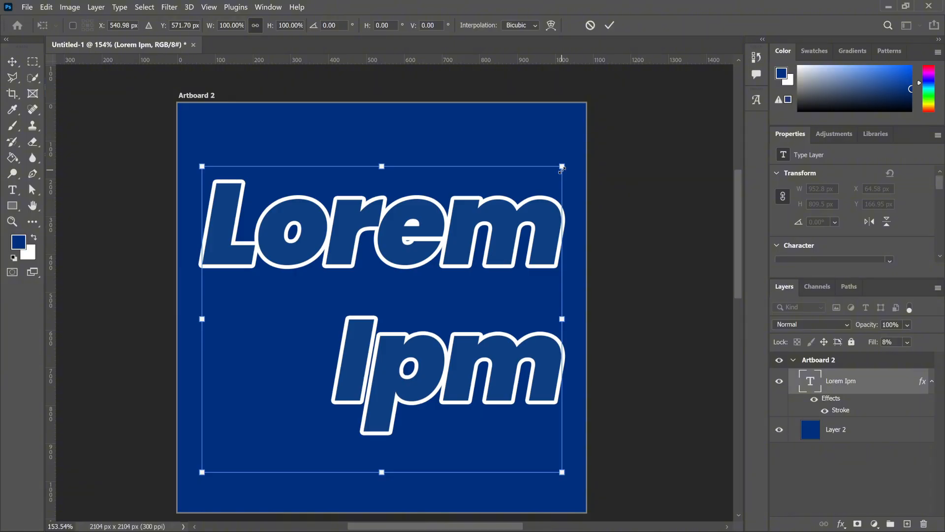
{"action": "left_click_drag", "start_coordinate": [562, 167], "coordinate": [467, 282]}
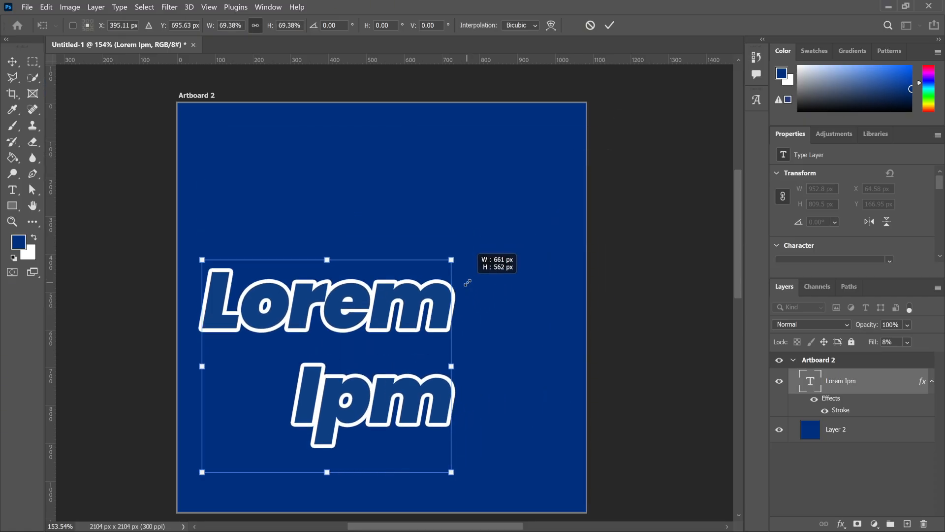
{"action": "left_click_drag", "start_coordinate": [364, 336], "coordinate": [416, 276]}
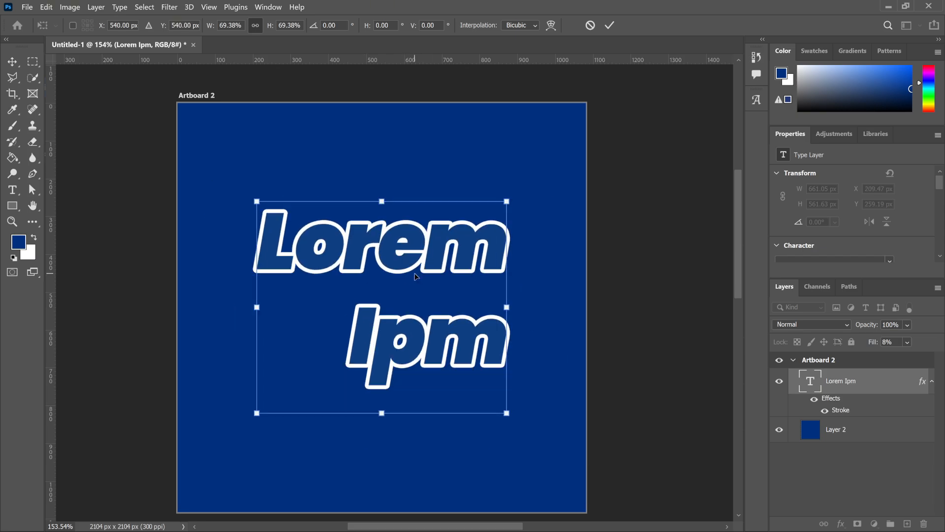
{"action": "key", "text": "Return"}
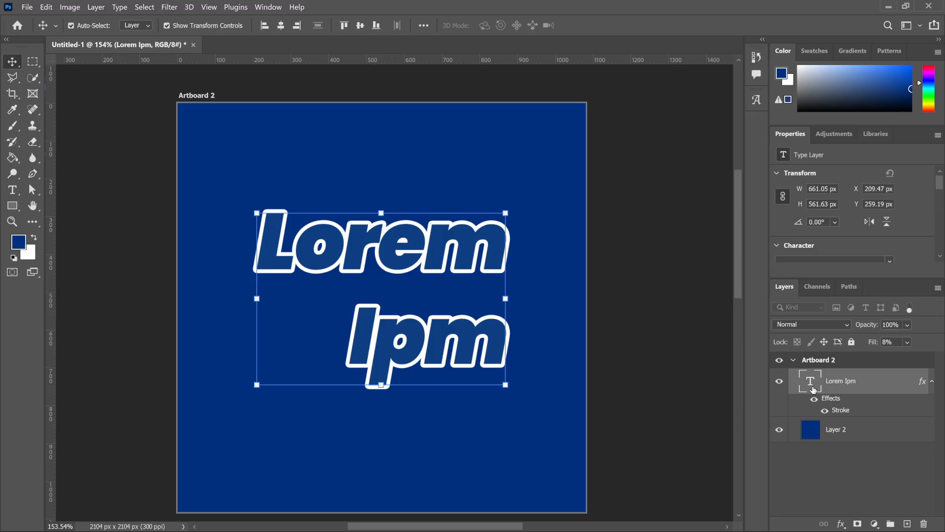
Warp the text in the Arc style with bend +8%, horizontal distortion +84% and vertical distortion -31%.
{"action": "left_click", "coordinate": [12, 189]}
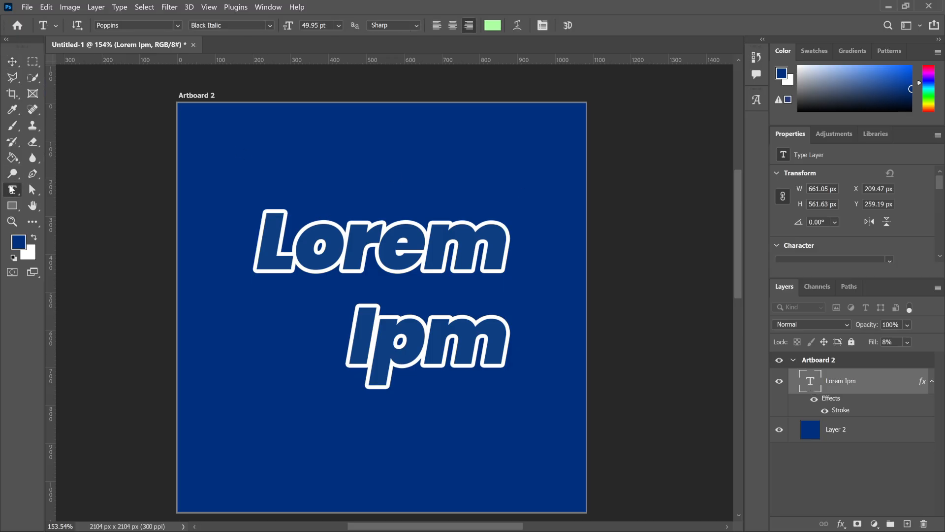
{"action": "left_click", "coordinate": [516, 25]}
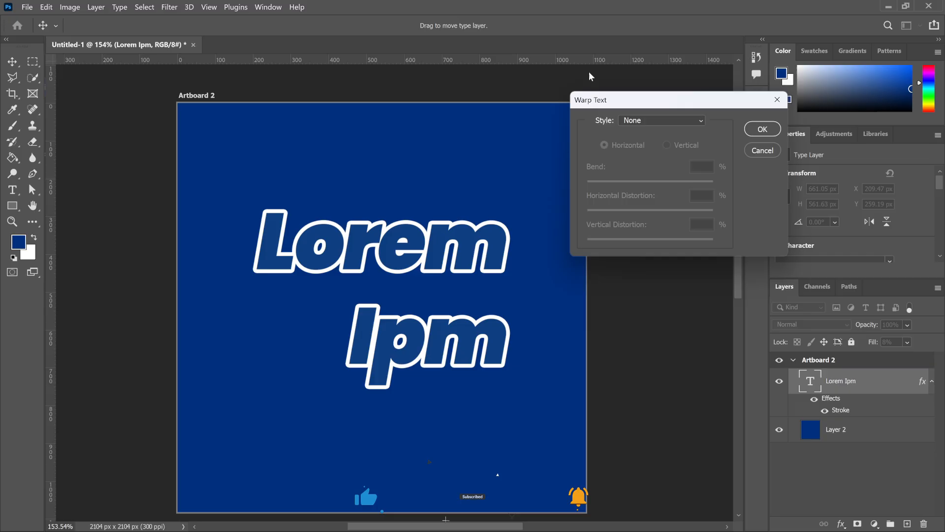
{"action": "left_click", "coordinate": [669, 120]}
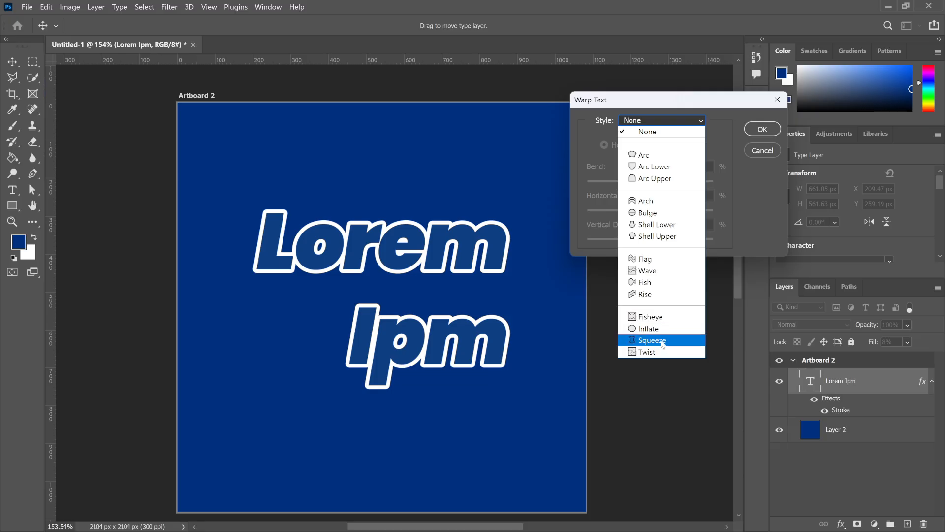
{"action": "left_click", "coordinate": [650, 160]}
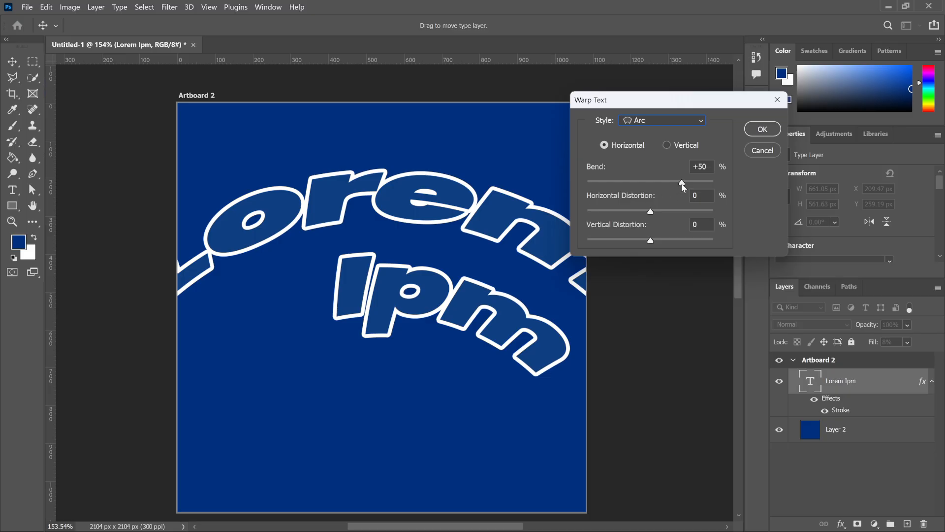
{"action": "left_click_drag", "start_coordinate": [683, 185], "coordinate": [633, 235]}
{"action": "left_click", "coordinate": [704, 196]}
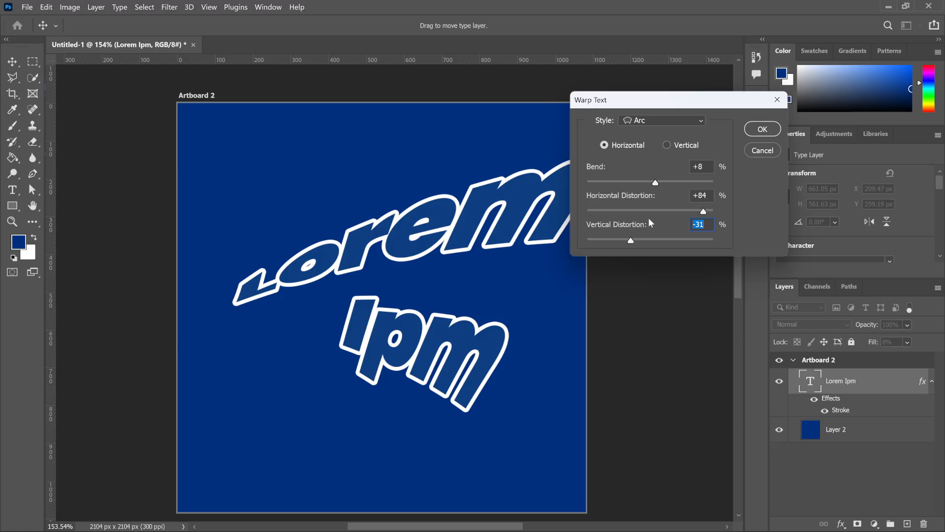
Try the Vertical orientation for the Arc warp, return it to Horizontal and apply the warp.
{"action": "left_click", "coordinate": [667, 145]}
{"action": "left_click", "coordinate": [604, 145]}
{"action": "left_click", "coordinate": [758, 128]}
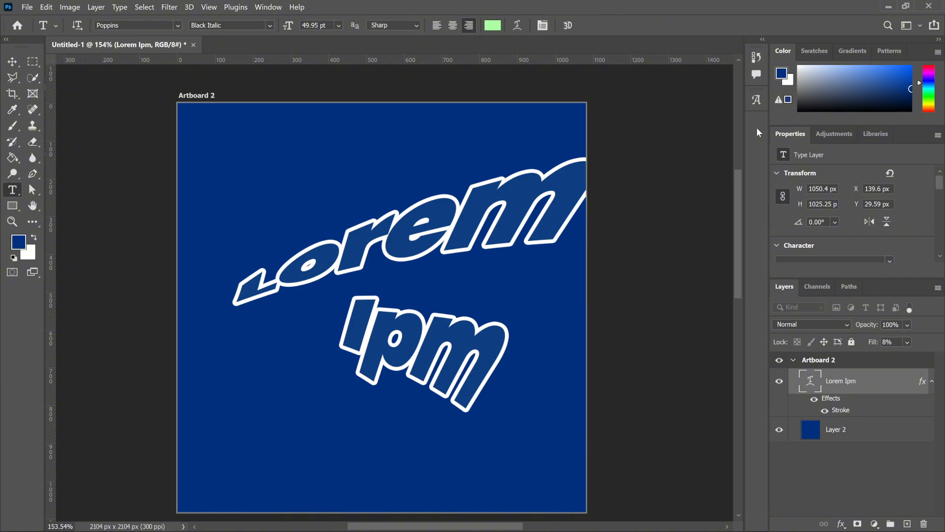
Start creating 3D text from the warped text layer.
{"action": "left_click", "coordinate": [567, 28]}
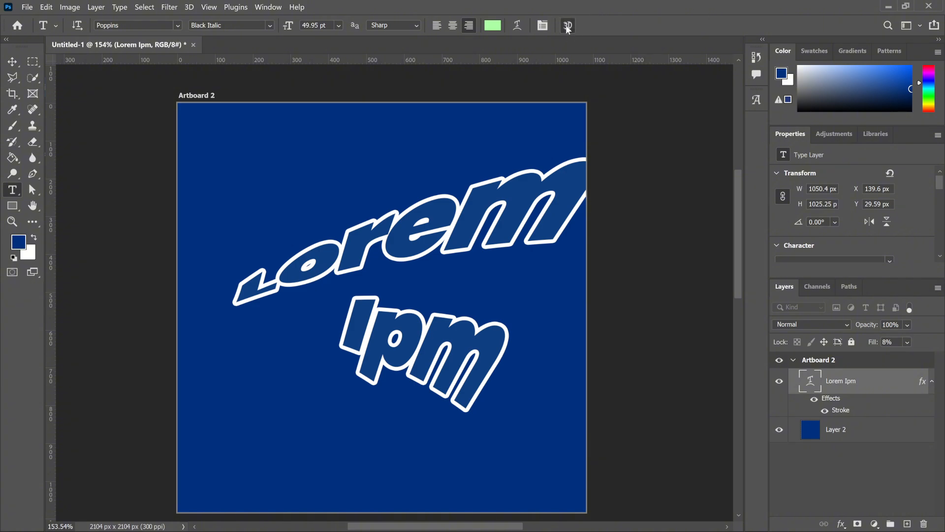